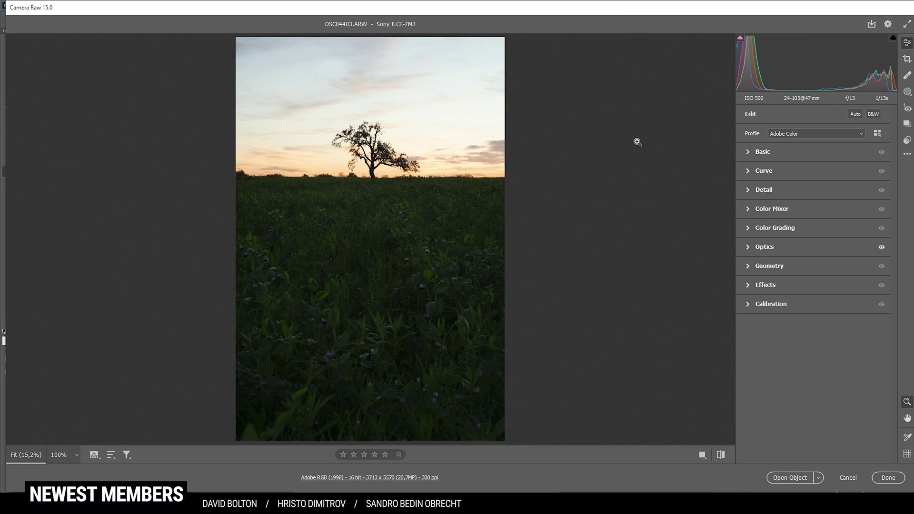
# Step: Switch the photo's profile to Adobe Landscape and expand the Basic panel
pyautogui.click(804, 138)
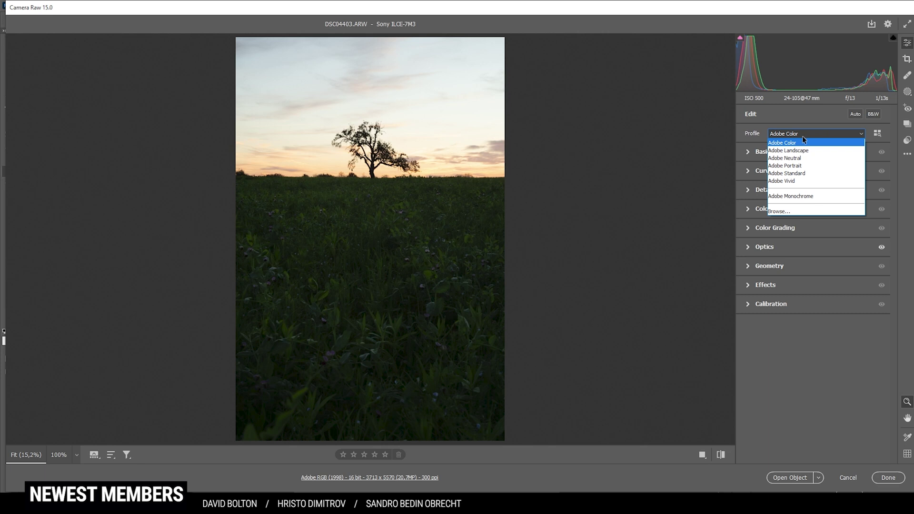
pyautogui.click(796, 150)
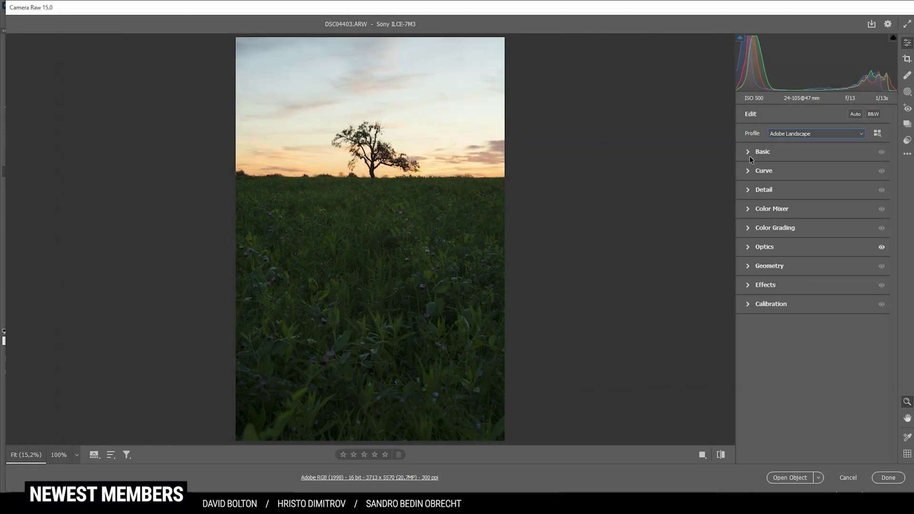
pyautogui.click(747, 153)
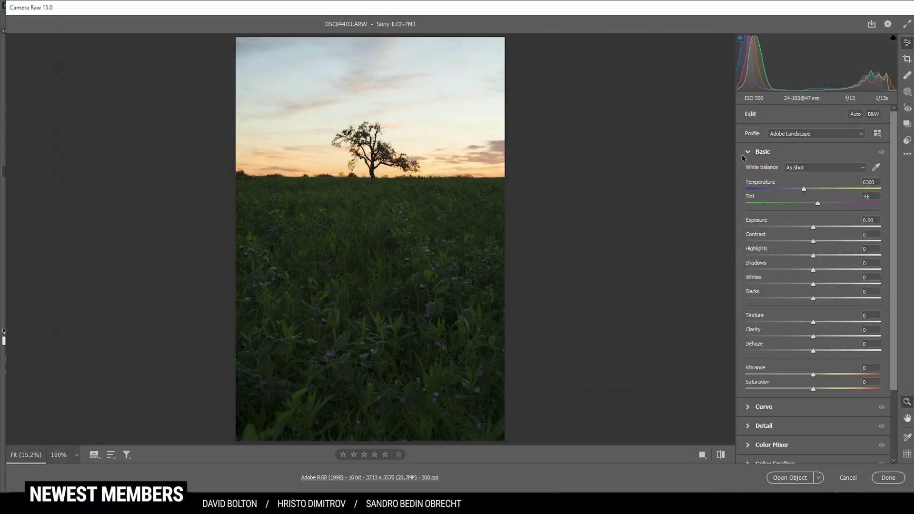
pyautogui.click(801, 190)
# Step: Set Tint to +20 and Exposure to +1.35 in the Basic panel
pyautogui.moveTo(821, 202); pyautogui.dragTo(827, 203)
pyautogui.moveTo(814, 226); pyautogui.dragTo(832, 230)
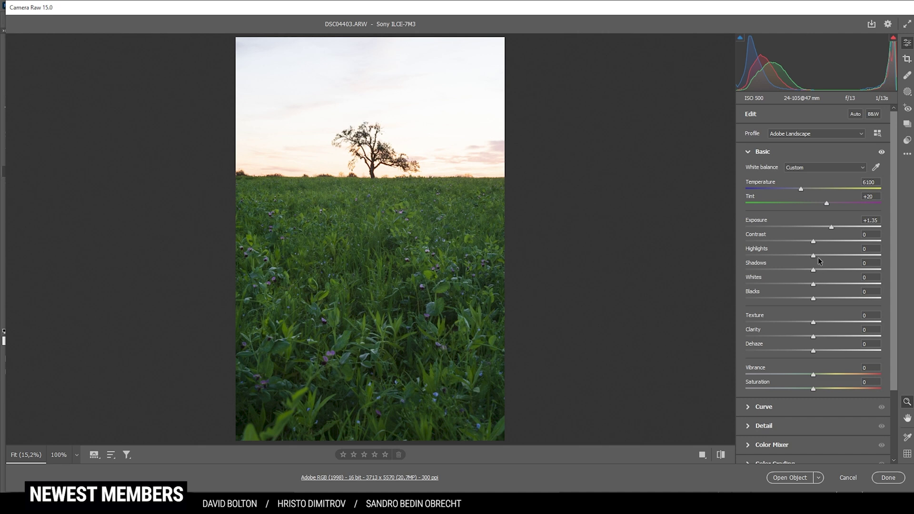
# Step: Set Highlights to -100, Shadows to +15, Whites to +8 and Blacks to +6
pyautogui.moveTo(813, 255); pyautogui.dragTo(739, 256)
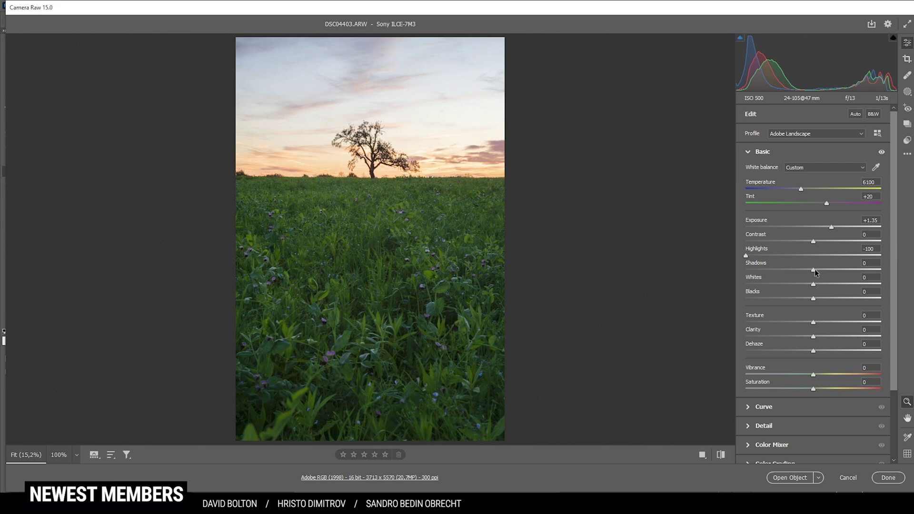
pyautogui.moveTo(814, 270); pyautogui.dragTo(823, 270)
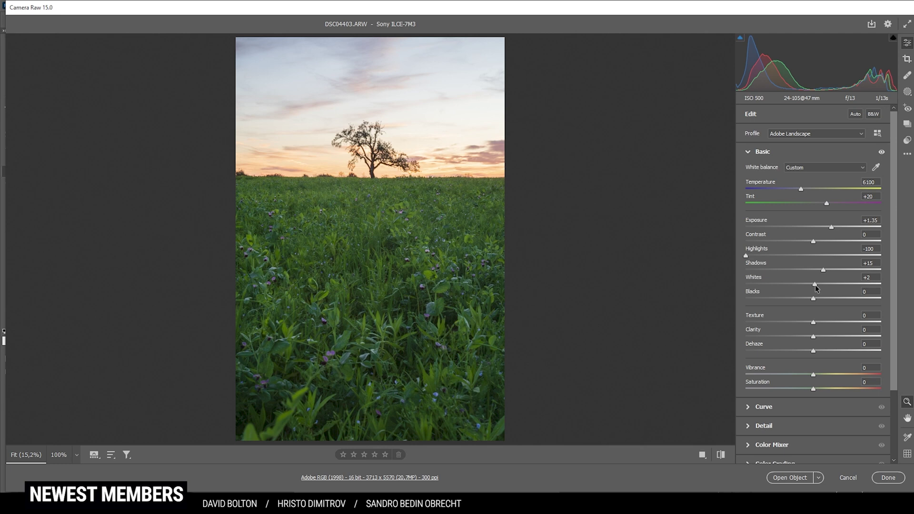
pyautogui.moveTo(814, 285); pyautogui.dragTo(817, 286)
pyautogui.moveTo(814, 299); pyautogui.dragTo(818, 300)
# Step: Lower Texture to -2, set Vibrance to +8, then view the unedited original for comparison
pyautogui.moveTo(813, 323); pyautogui.dragTo(811, 322)
pyautogui.moveTo(814, 379); pyautogui.dragTo(820, 380)
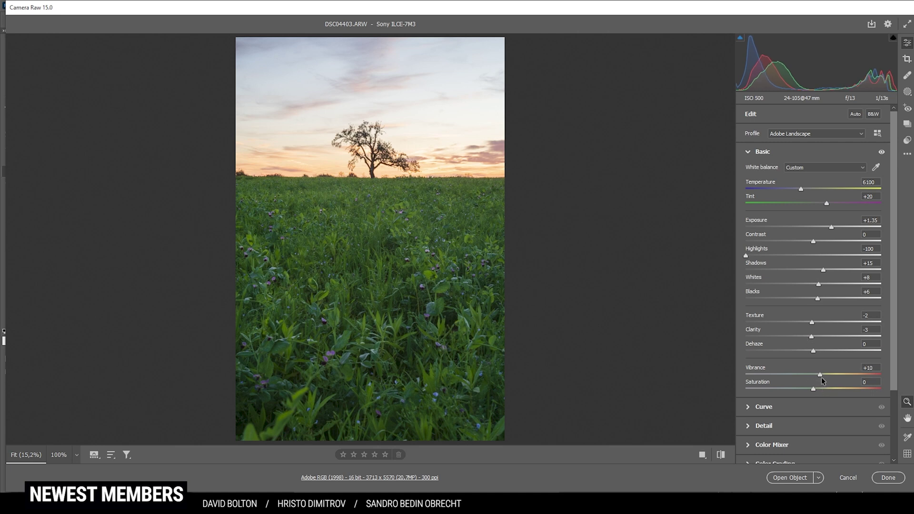
pyautogui.moveTo(823, 377); pyautogui.dragTo(821, 377)
pyautogui.click(721, 456)
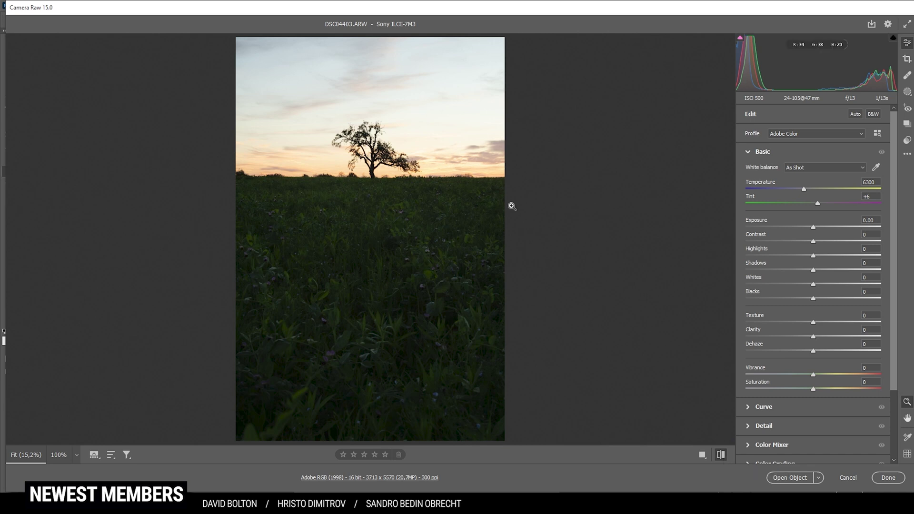
# Step: Return to the edited view and bring up the masking options
pyautogui.click(721, 456)
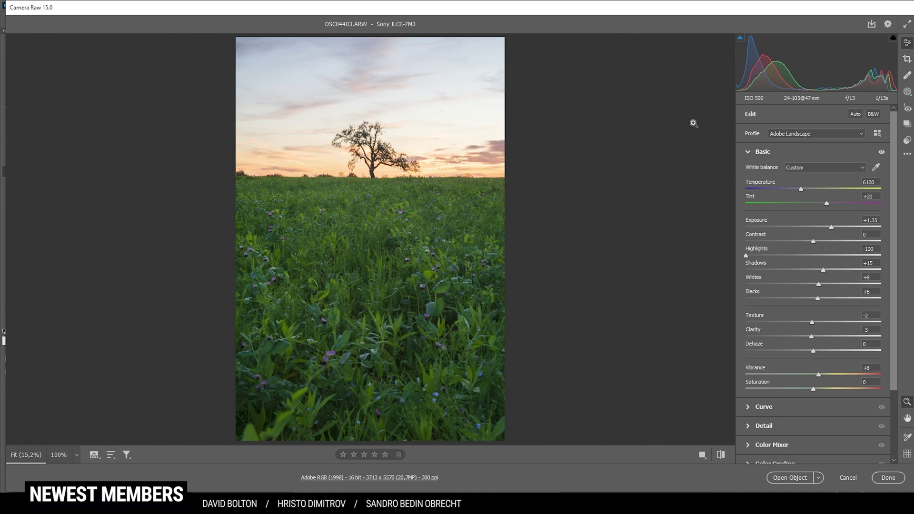
pyautogui.click(907, 93)
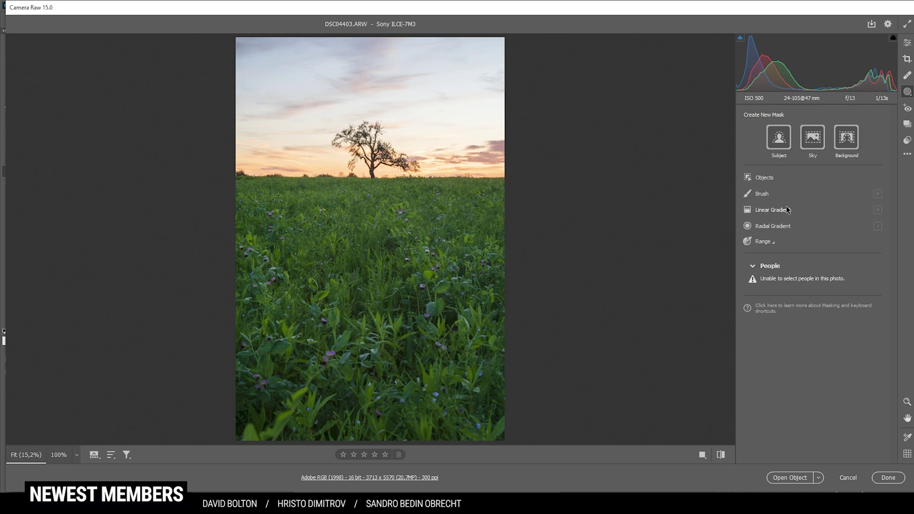
# Step: Create a linear gradient mask over the field and subtract the sky from it
pyautogui.click(757, 211)
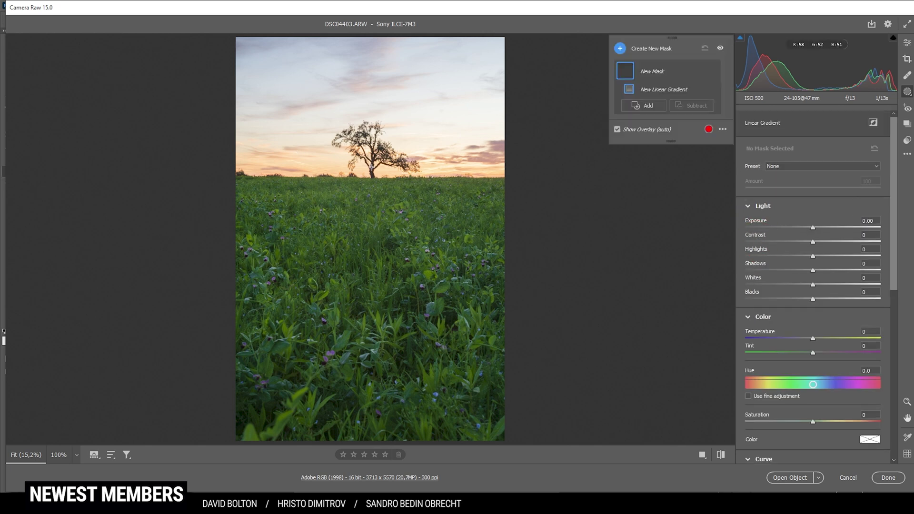
pyautogui.moveTo(371, 167); pyautogui.dragTo(372, 113)
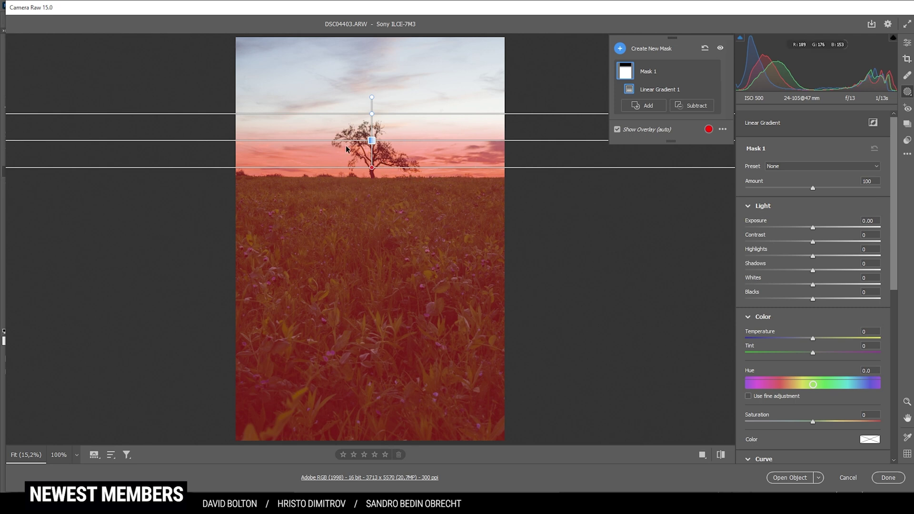
pyautogui.click(692, 107)
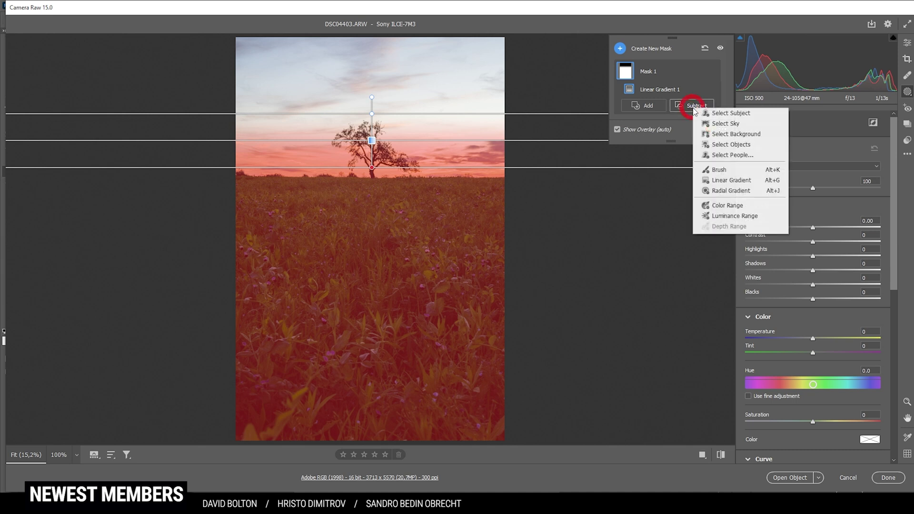
pyautogui.click(718, 125)
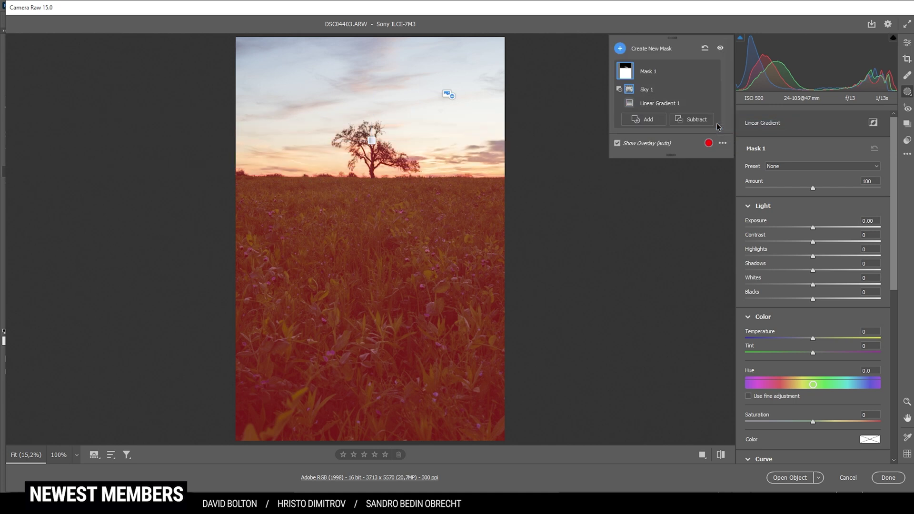
# Step: Give the field mask Exposure +0.30, Contrast +42, Temperature +10, Tint -15 and Saturation -15
pyautogui.moveTo(813, 227); pyautogui.dragTo(842, 243)
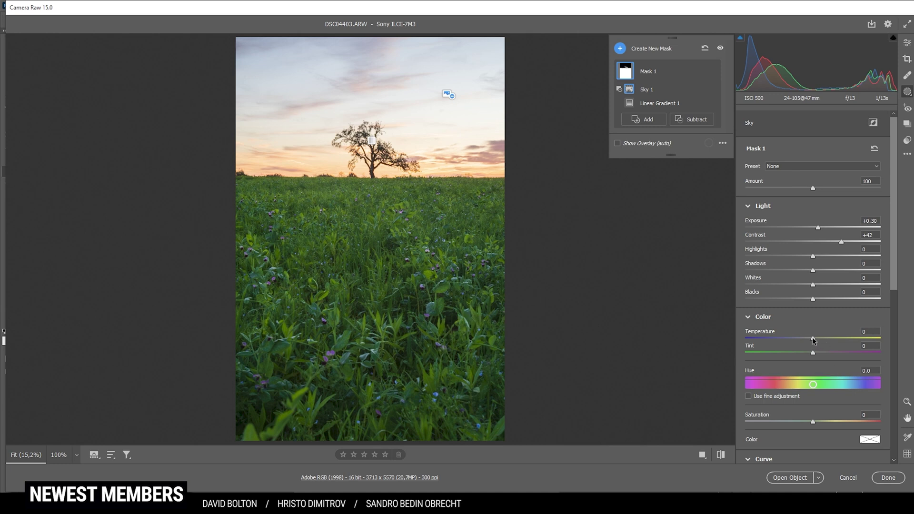
pyautogui.moveTo(812, 337); pyautogui.dragTo(820, 339)
pyautogui.moveTo(812, 354); pyautogui.dragTo(805, 352)
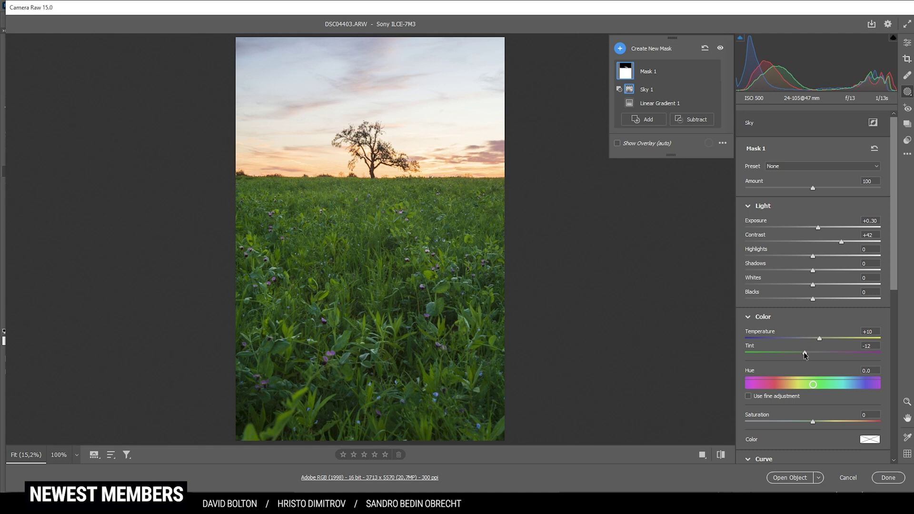
pyautogui.moveTo(803, 354); pyautogui.dragTo(803, 354)
pyautogui.moveTo(814, 422); pyautogui.dragTo(804, 421)
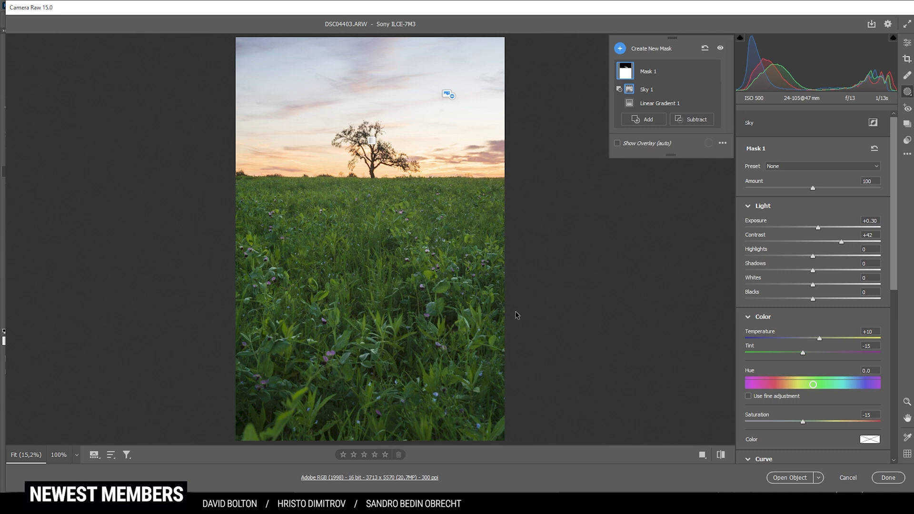
pyautogui.click(644, 118)
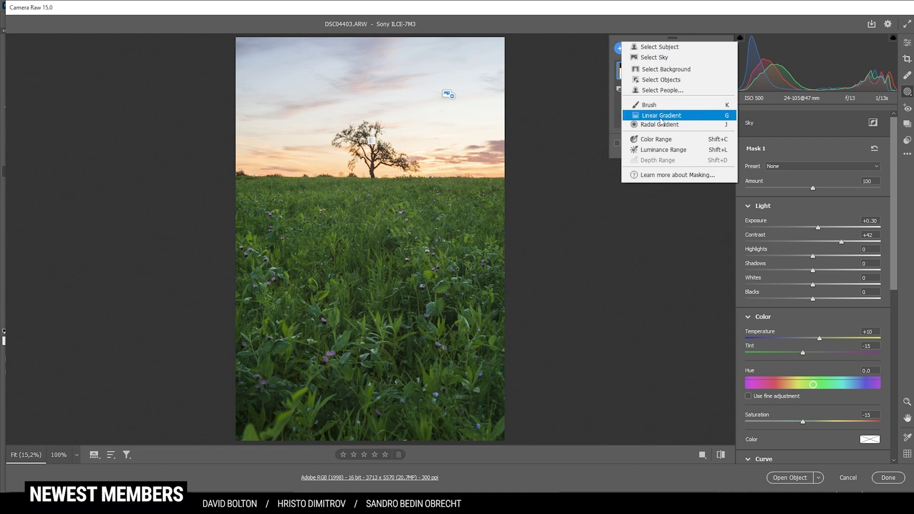
# Step: Lay a linear gradient from the top edge down to the tree with Exposure -0.50
pyautogui.click(661, 119)
pyautogui.moveTo(369, 40); pyautogui.dragTo(376, 145)
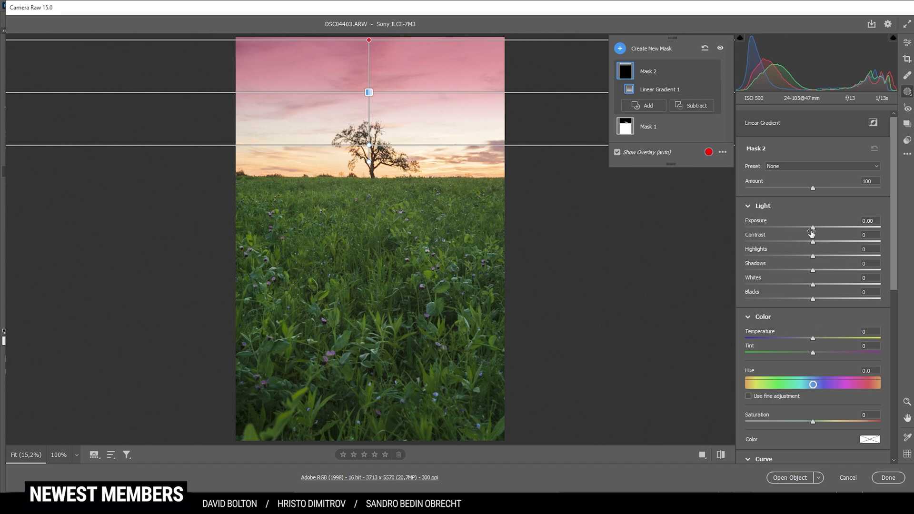
pyautogui.moveTo(813, 232); pyautogui.dragTo(804, 232)
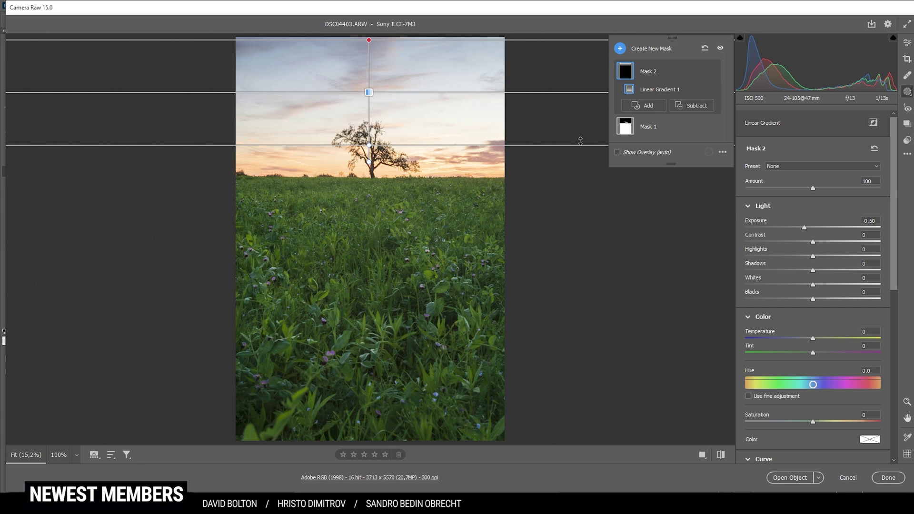
# Step: Draw a wide radial gradient ellipse across the horizon and shift it toward the right
pyautogui.click(619, 49)
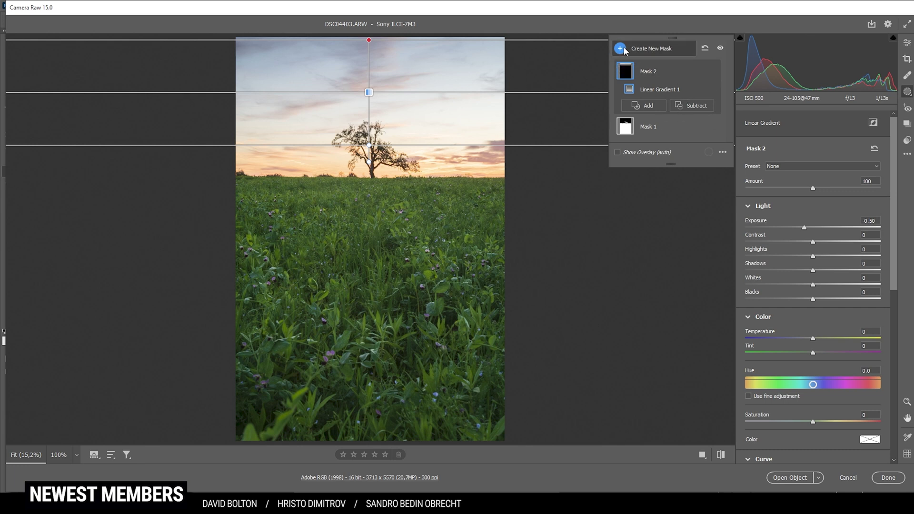
pyautogui.click(657, 132)
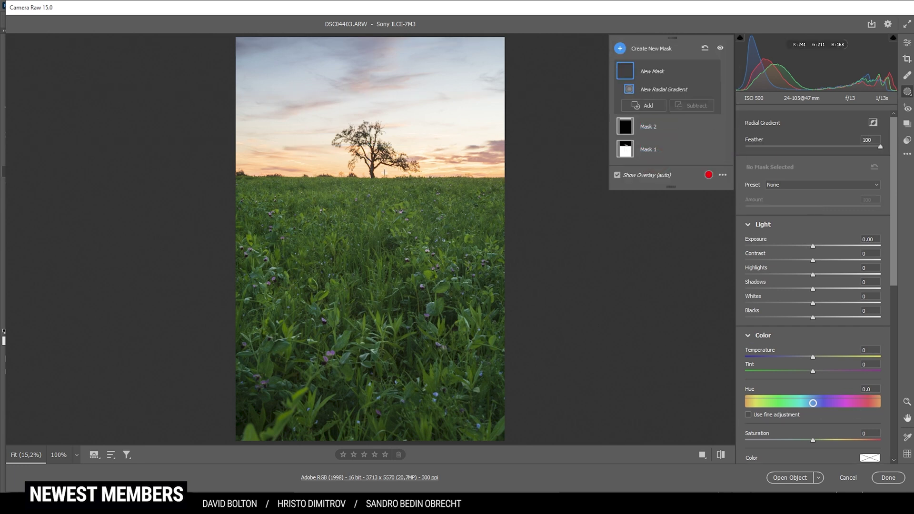
pyautogui.moveTo(150, 159); pyautogui.dragTo(598, 188)
pyautogui.moveTo(533, 184); pyautogui.dragTo(548, 185)
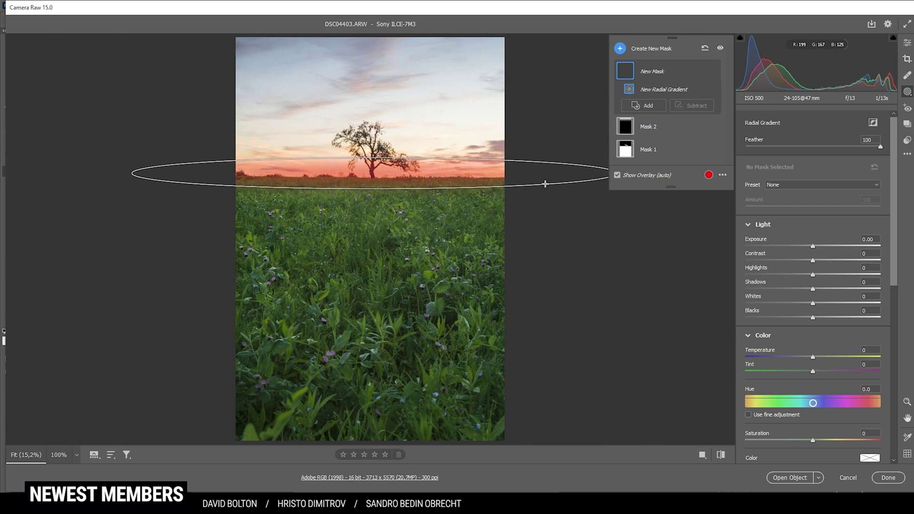
pyautogui.moveTo(377, 174); pyautogui.dragTo(511, 174)
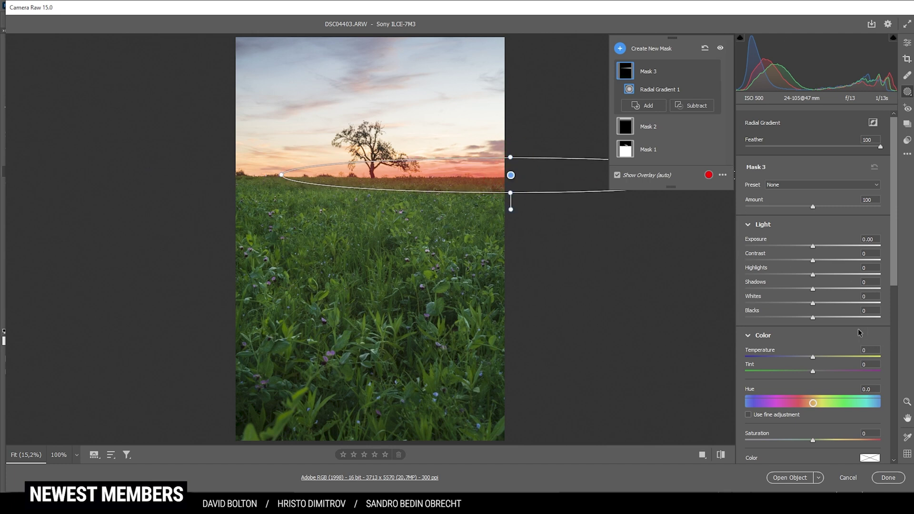
# Step: Give the horizon radial mask Blacks +16, a warmer Temperature, Clarity -7 and Dehaze -11
pyautogui.moveTo(814, 318); pyautogui.dragTo(825, 318)
pyautogui.moveTo(812, 356); pyautogui.dragTo(813, 356)
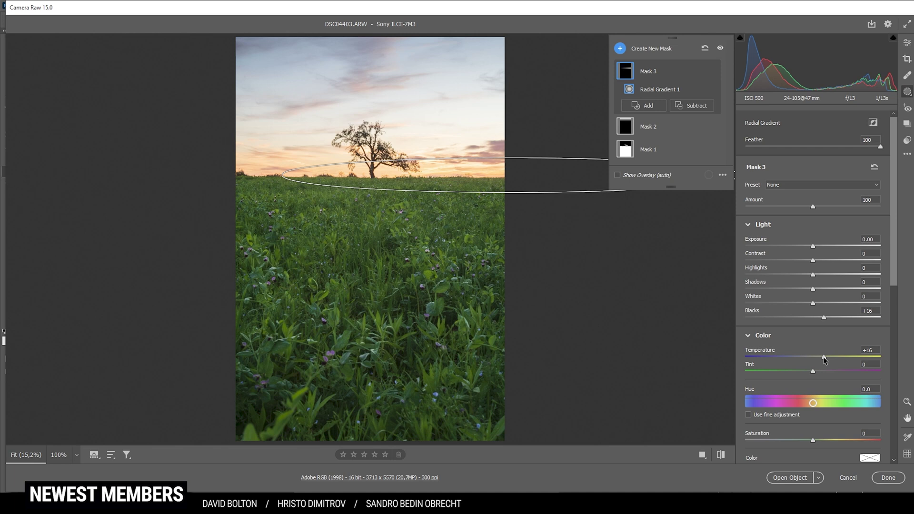
pyautogui.moveTo(823, 356); pyautogui.dragTo(842, 356)
pyautogui.scroll(-6, 835, 381)
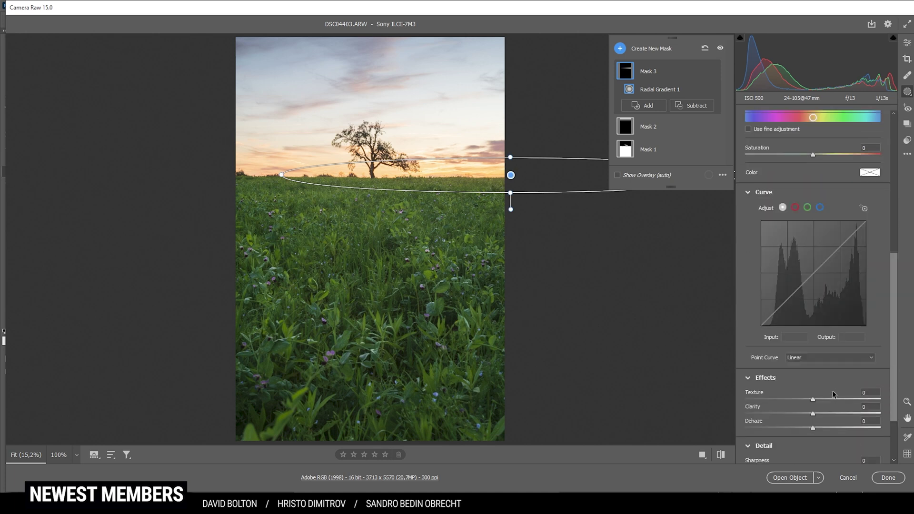
pyautogui.scroll(-3, 833, 394)
pyautogui.moveTo(813, 356); pyautogui.dragTo(807, 370)
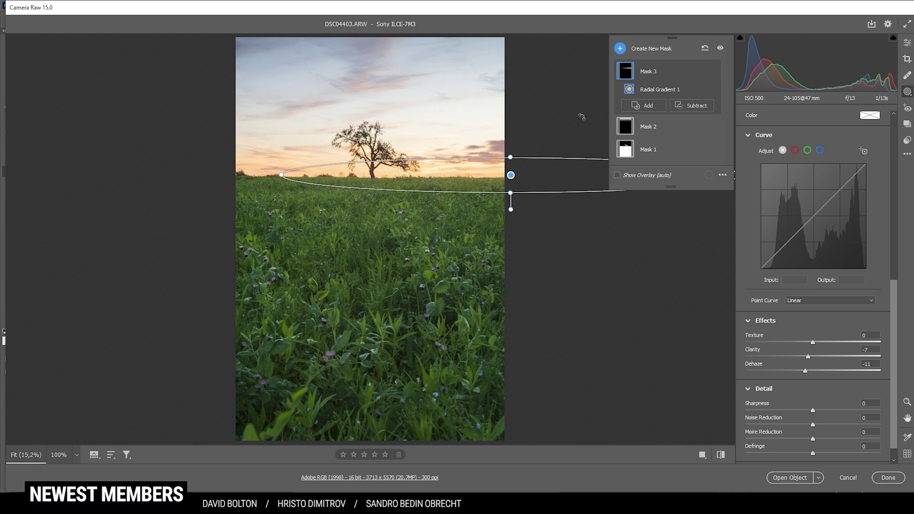
pyautogui.click(620, 48)
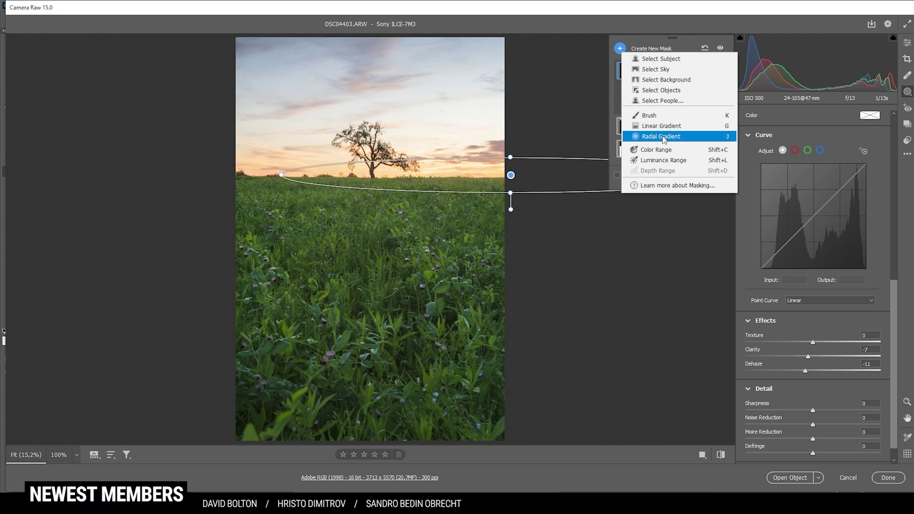
# Step: Draw another radial gradient ellipse centred over the horizon
pyautogui.click(662, 136)
pyautogui.moveTo(309, 170); pyautogui.dragTo(514, 198)
pyautogui.moveTo(333, 174); pyautogui.dragTo(509, 172)
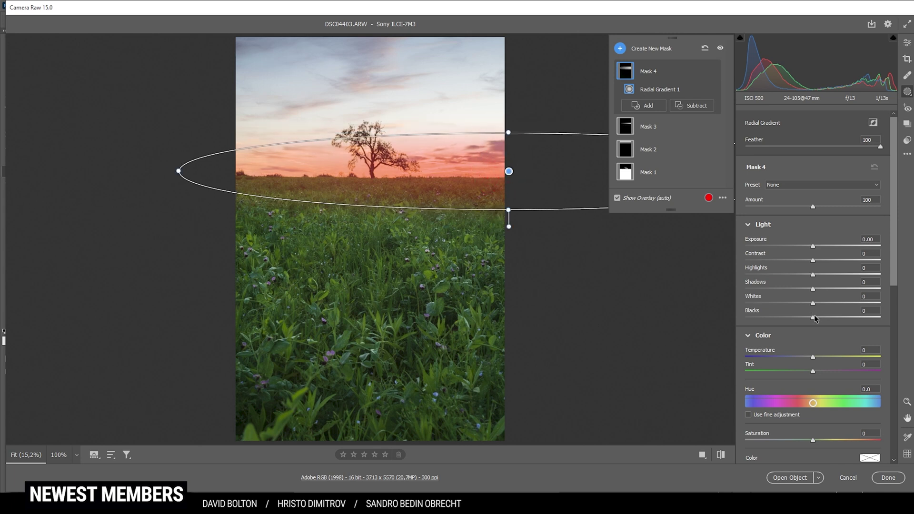
# Step: Set the new radial mask's Blacks to +7 and Temperature to +8
pyautogui.moveTo(814, 316); pyautogui.dragTo(818, 317)
pyautogui.scroll(-1, 819, 317)
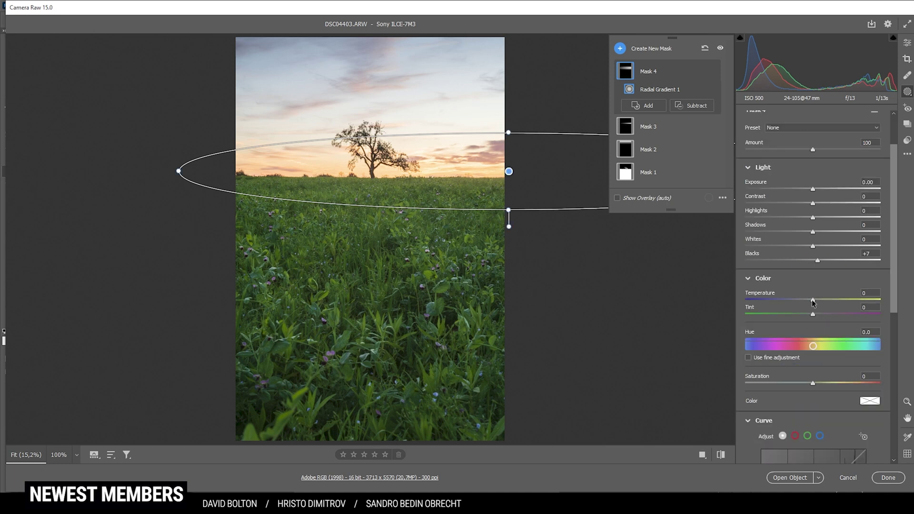
pyautogui.moveTo(813, 299); pyautogui.dragTo(819, 299)
pyautogui.moveTo(820, 299); pyautogui.dragTo(818, 299)
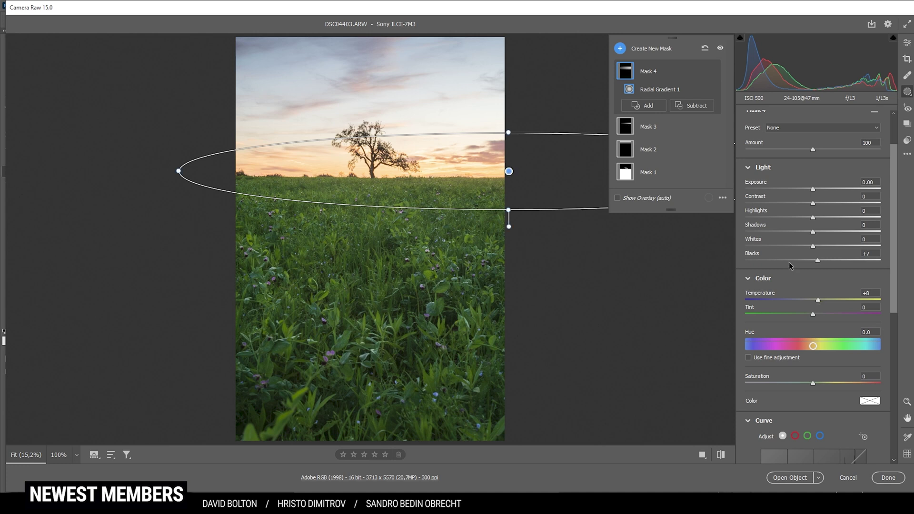
pyautogui.click(618, 50)
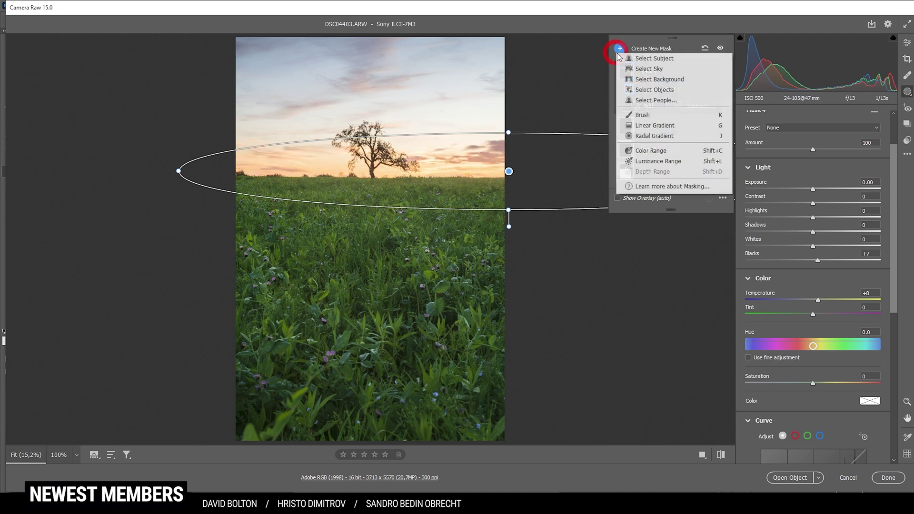
# Step: Draw a linear gradient from the upper sky to the horizon and raise its Saturation to +32
pyautogui.click(655, 125)
pyautogui.moveTo(307, 57); pyautogui.dragTo(338, 178)
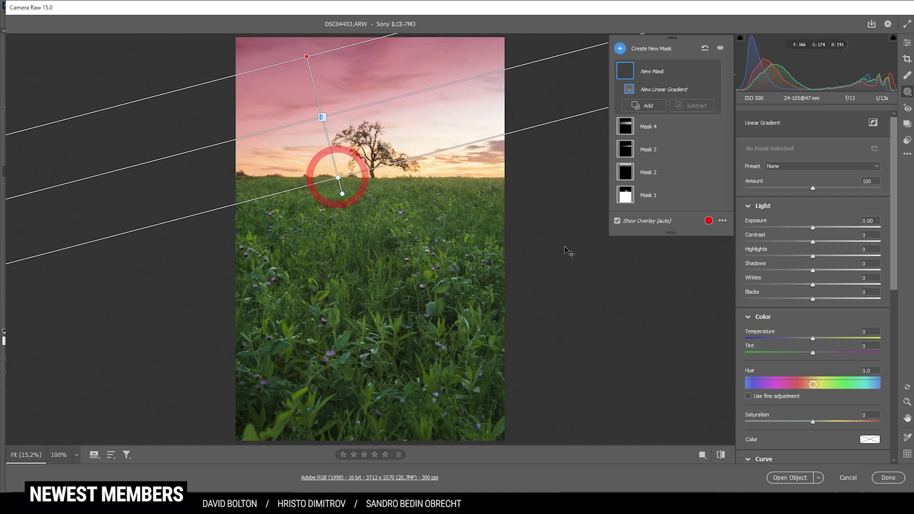
pyautogui.scroll(-2, 818, 364)
pyautogui.moveTo(812, 366); pyautogui.dragTo(836, 368)
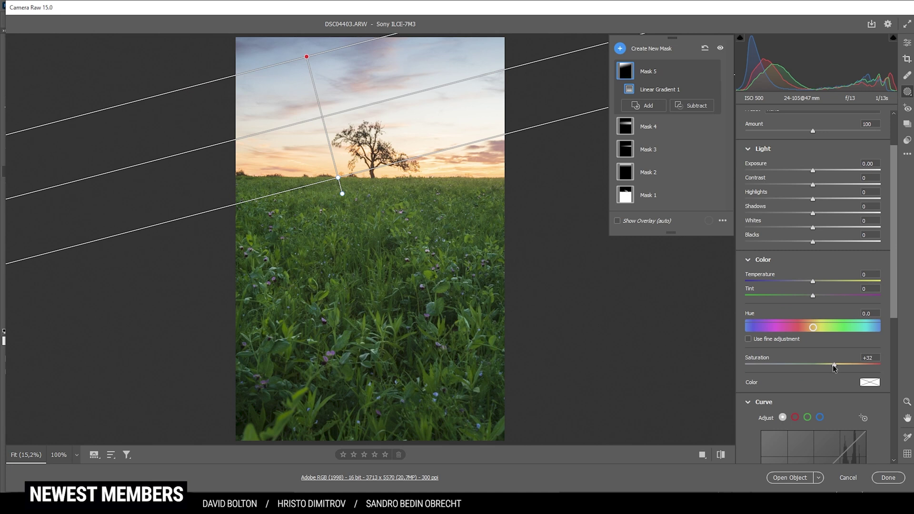
pyautogui.click(620, 48)
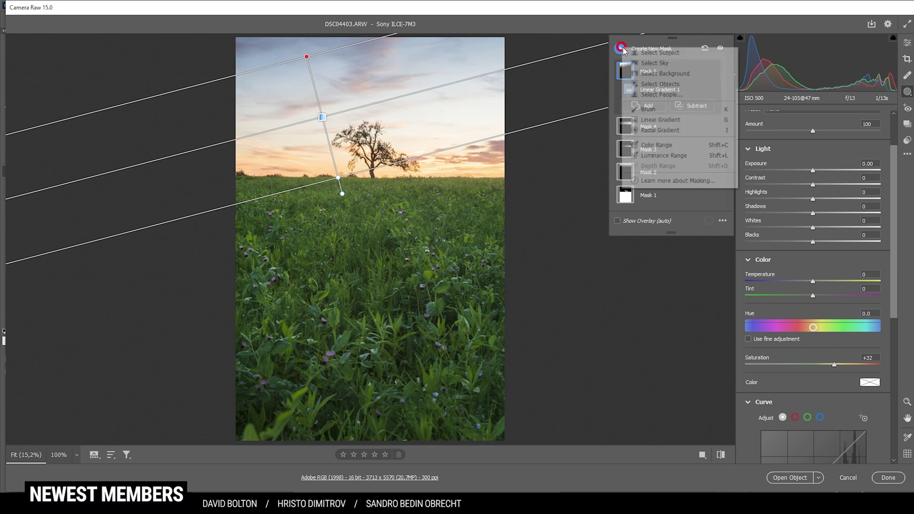
# Step: Draw a linear gradient mask up from the field's bottom at -0.55 exposure
pyautogui.click(673, 121)
pyautogui.moveTo(361, 439); pyautogui.dragTo(368, 244)
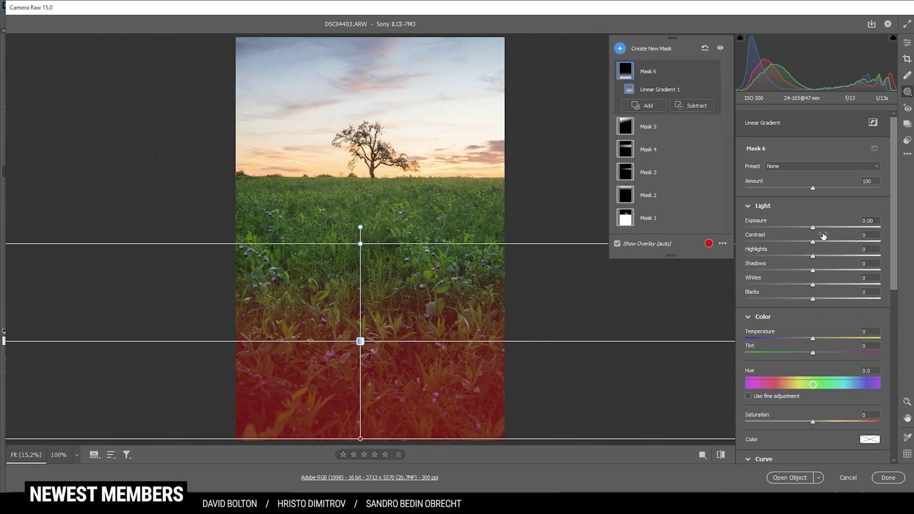
pyautogui.moveTo(814, 231); pyautogui.dragTo(805, 229)
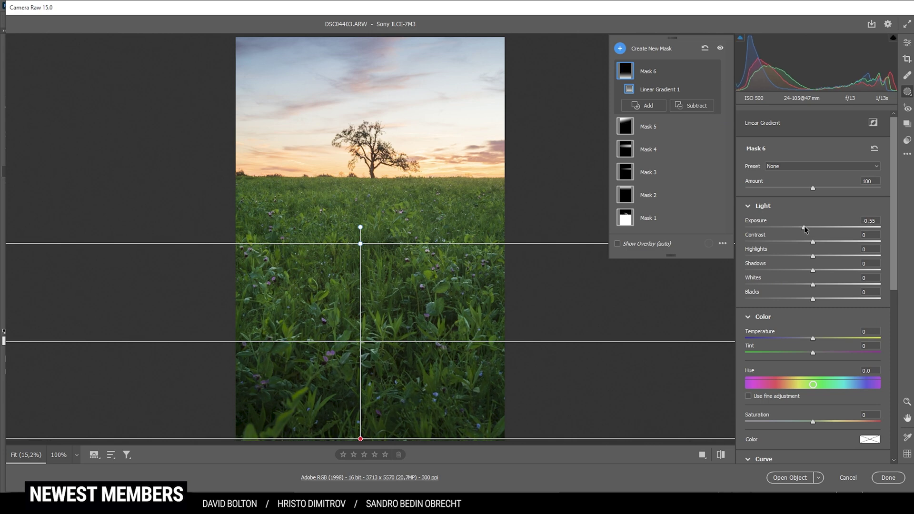
# Step: Pull the gradient's lower edge into the field, add +7 clarity, and hide the masks
pyautogui.moveTo(376, 438); pyautogui.dragTo(386, 389)
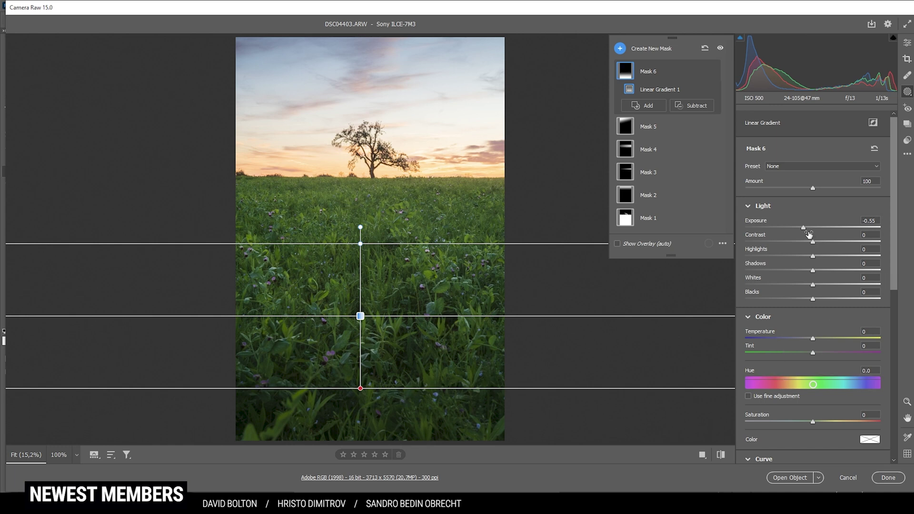
pyautogui.scroll(-7, 793, 242)
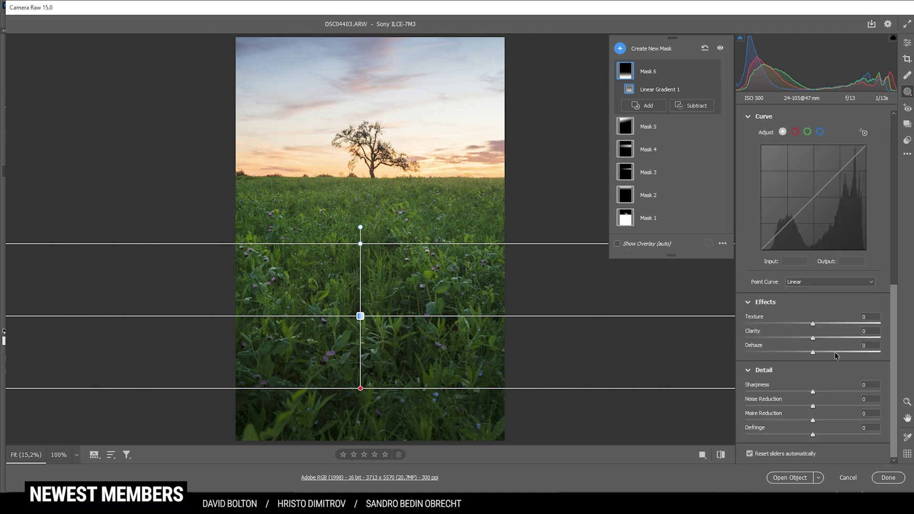
pyautogui.moveTo(812, 338); pyautogui.dragTo(824, 340)
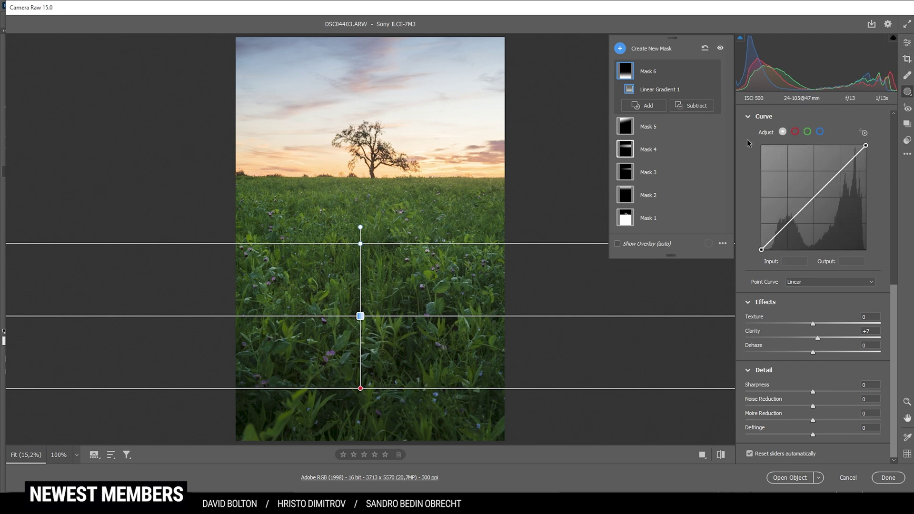
pyautogui.click(721, 49)
# Step: Flip the six masks on and off to compare, then return to the main Edit sliders
pyautogui.click(721, 49)
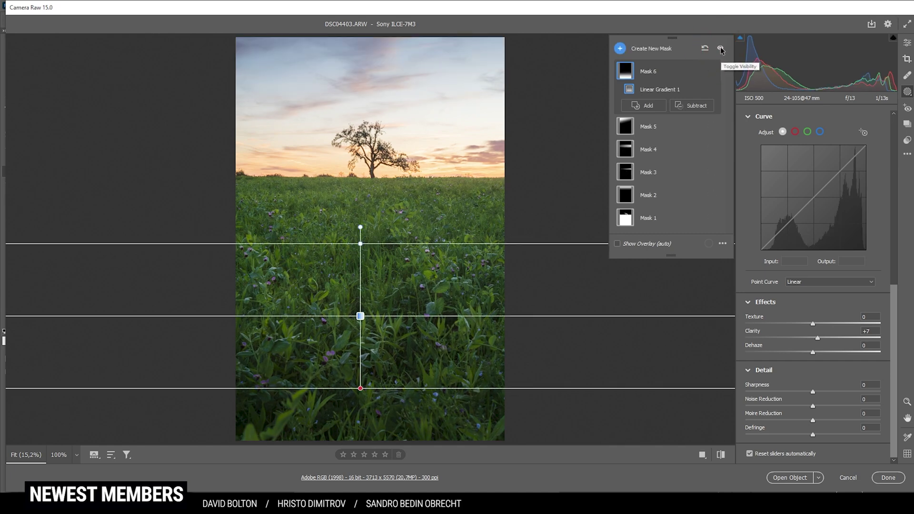
pyautogui.click(720, 49)
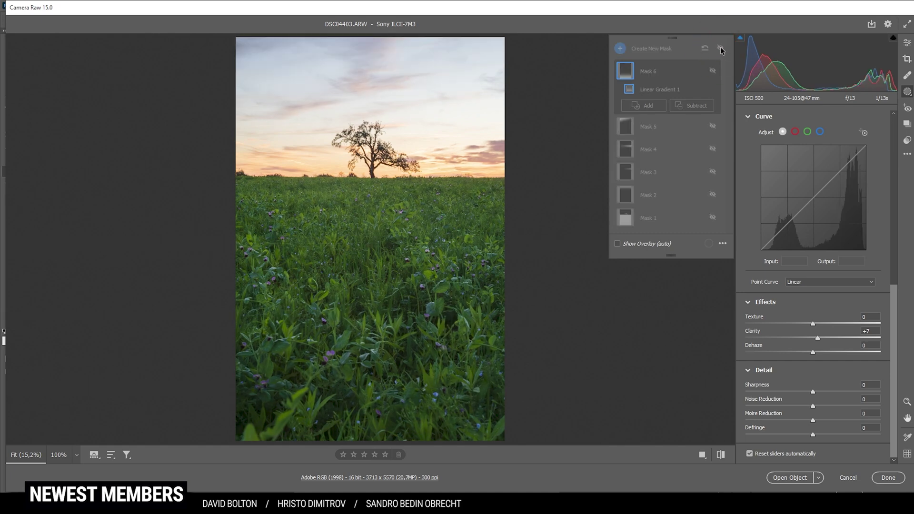
pyautogui.click(720, 50)
pyautogui.click(720, 49)
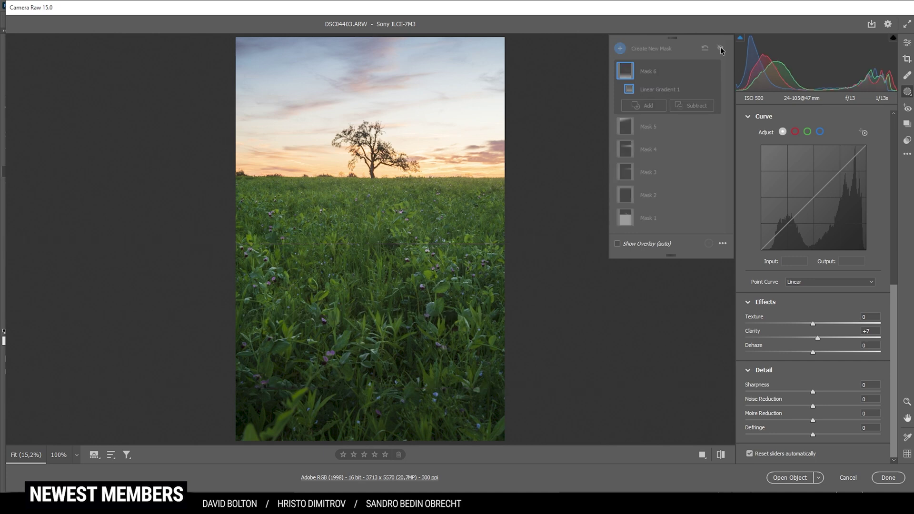
pyautogui.click(720, 49)
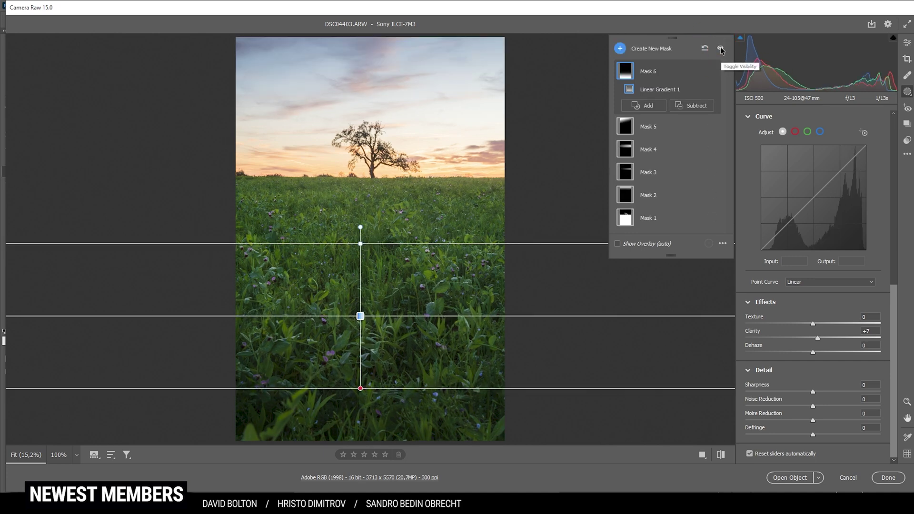
pyautogui.click(720, 49)
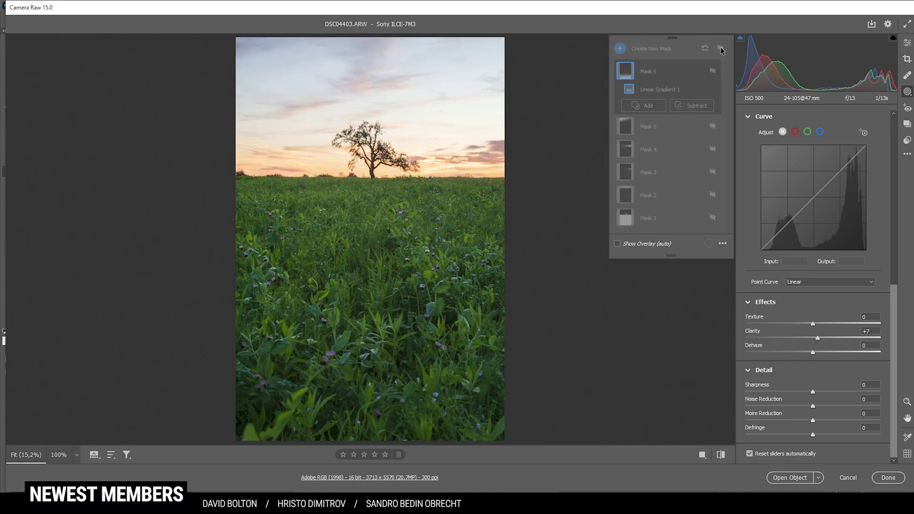
pyautogui.click(720, 49)
pyautogui.click(907, 43)
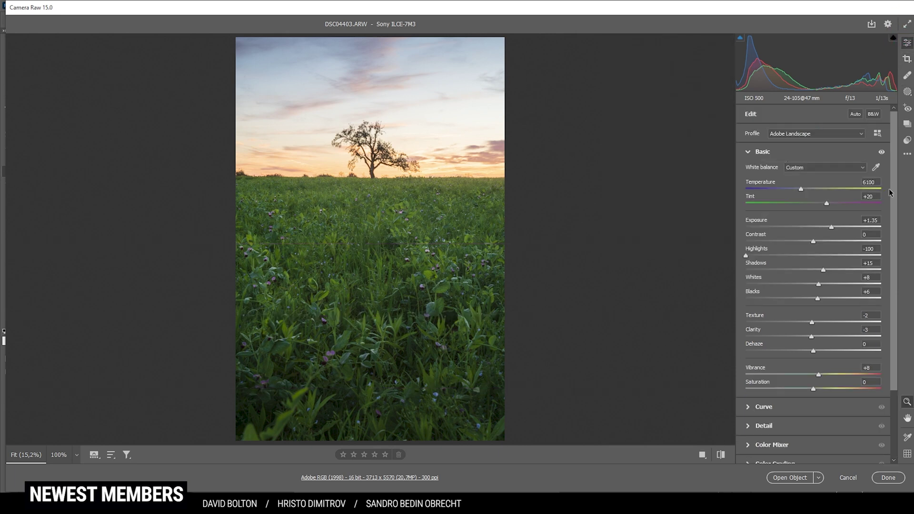
# Step: Shift HSL hues: Reds +15, Oranges -11, Greens -20, Aquas +18
pyautogui.moveTo(893, 187); pyautogui.dragTo(888, 263)
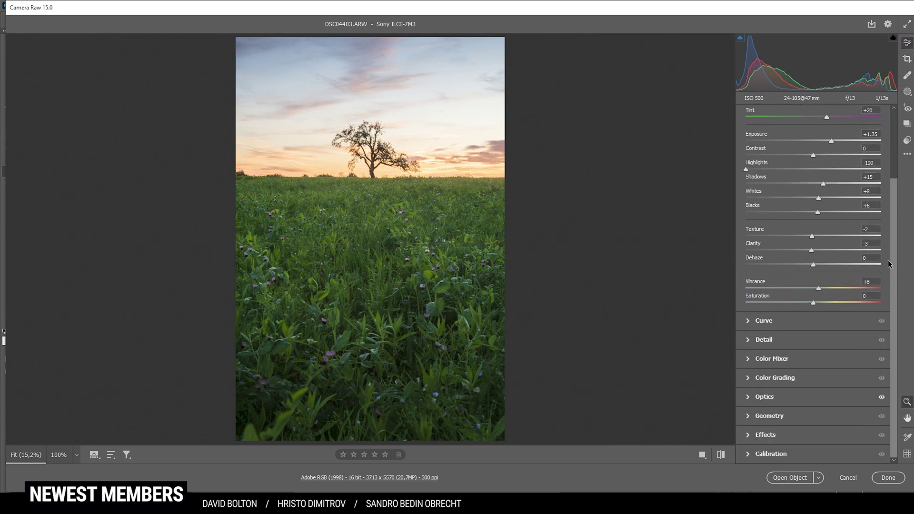
pyautogui.click(752, 362)
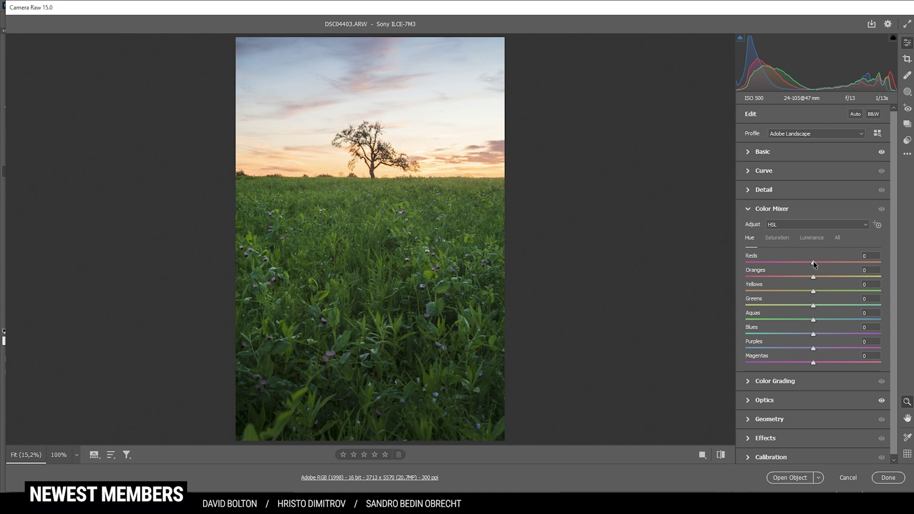
pyautogui.moveTo(813, 261); pyautogui.dragTo(814, 260)
pyautogui.moveTo(820, 264); pyautogui.dragTo(824, 263)
pyautogui.moveTo(813, 277)
pyautogui.mouseDown()
pyautogui.moveTo(802, 277)
pyautogui.moveTo(805, 292)
pyautogui.mouseUp()
pyautogui.moveTo(812, 308); pyautogui.dragTo(804, 309)
pyautogui.moveTo(820, 319); pyautogui.dragTo(820, 320)
# Step: Set HSL saturation to Reds +10, Oranges +15, Yellows +9, Greens +3, Blues +25, comparing before and after
pyautogui.click(776, 237)
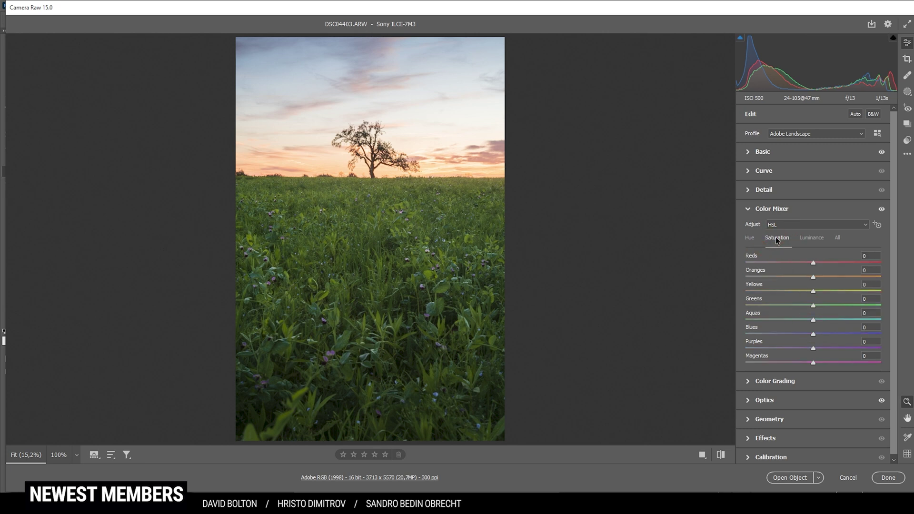
pyautogui.moveTo(813, 263); pyautogui.dragTo(817, 291)
pyautogui.moveTo(813, 335); pyautogui.dragTo(819, 336)
pyautogui.click(882, 209)
pyautogui.click(884, 209)
pyautogui.click(884, 210)
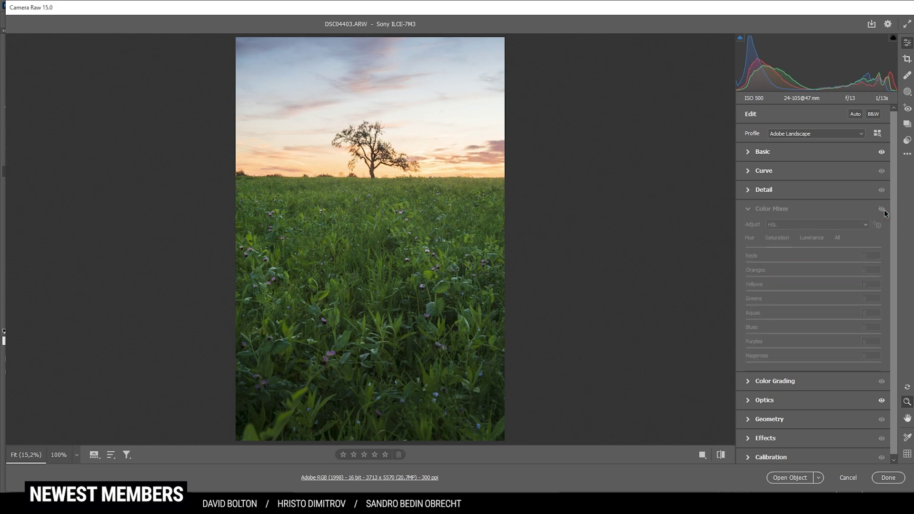
pyautogui.click(884, 209)
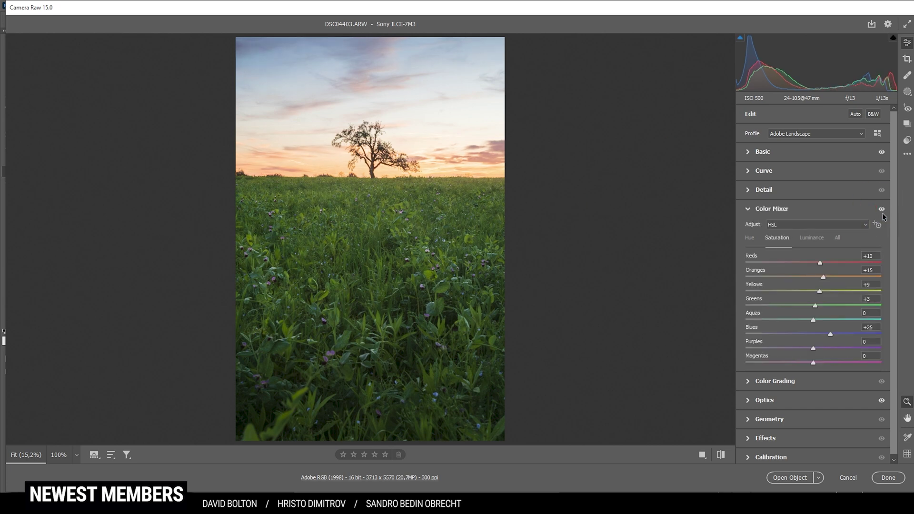
pyautogui.click(773, 208)
pyautogui.click(792, 230)
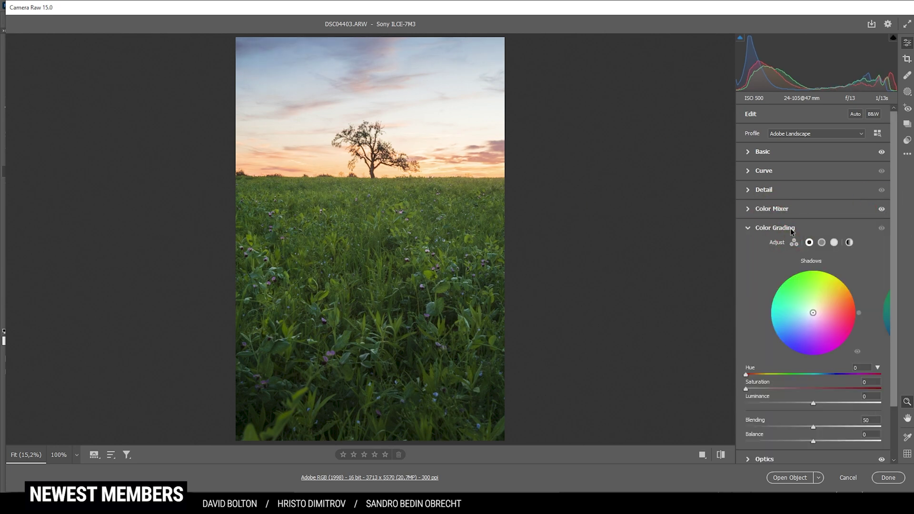
# Step: Tint the color grading highlights warm at hue 46 with luminance -24
pyautogui.click(834, 244)
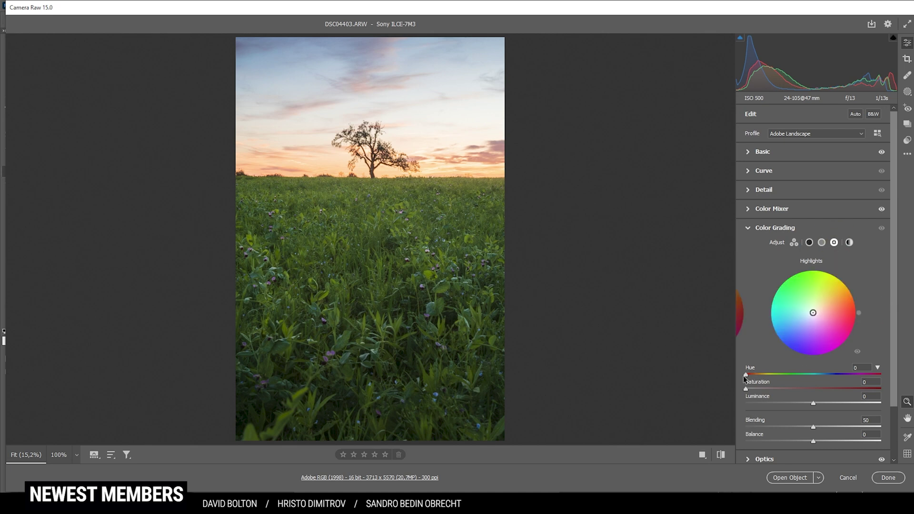
pyautogui.moveTo(747, 375); pyautogui.dragTo(760, 381)
pyautogui.moveTo(761, 381)
pyautogui.mouseDown()
pyautogui.moveTo(763, 390)
pyautogui.moveTo(803, 395)
pyautogui.mouseUp()
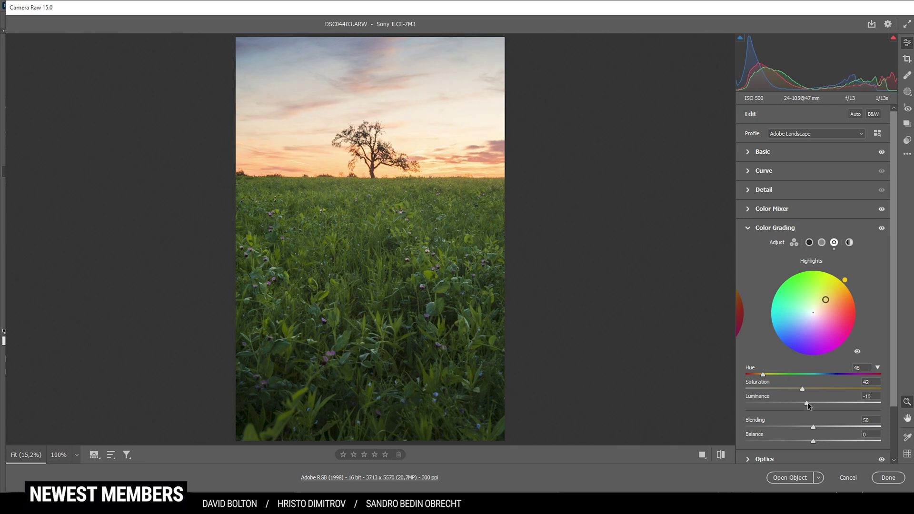
pyautogui.moveTo(808, 403); pyautogui.dragTo(797, 403)
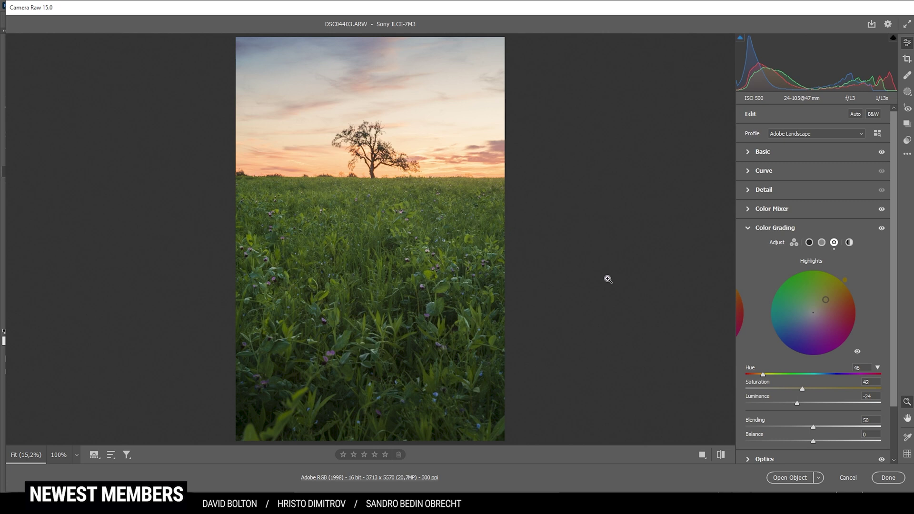
# Step: Give the midtones a slight blue tint
pyautogui.click(822, 243)
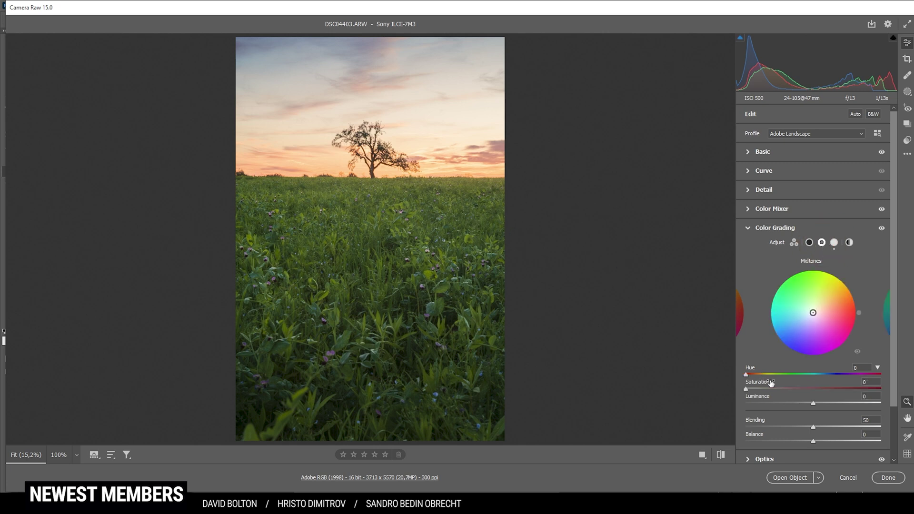
pyautogui.moveTo(747, 374); pyautogui.dragTo(826, 379)
pyautogui.moveTo(750, 390); pyautogui.dragTo(769, 393)
# Step: Tint the shadows at hue 224, saturation 7, and set the balance to +20
pyautogui.click(809, 242)
pyautogui.moveTo(746, 374); pyautogui.dragTo(830, 381)
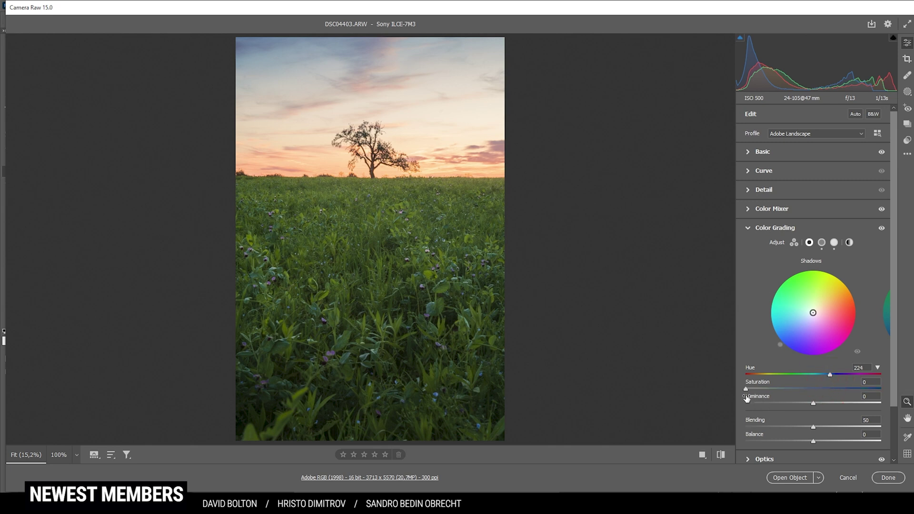
pyautogui.moveTo(745, 391); pyautogui.dragTo(755, 389)
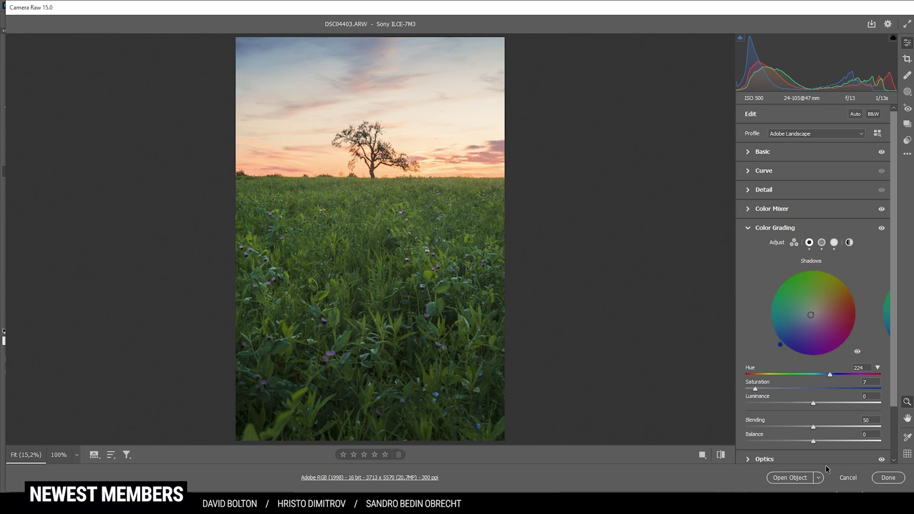
pyautogui.moveTo(814, 441); pyautogui.dragTo(827, 443)
# Step: Shift the Blue Primary hue and saturation slightly in Calibration
pyautogui.click(763, 228)
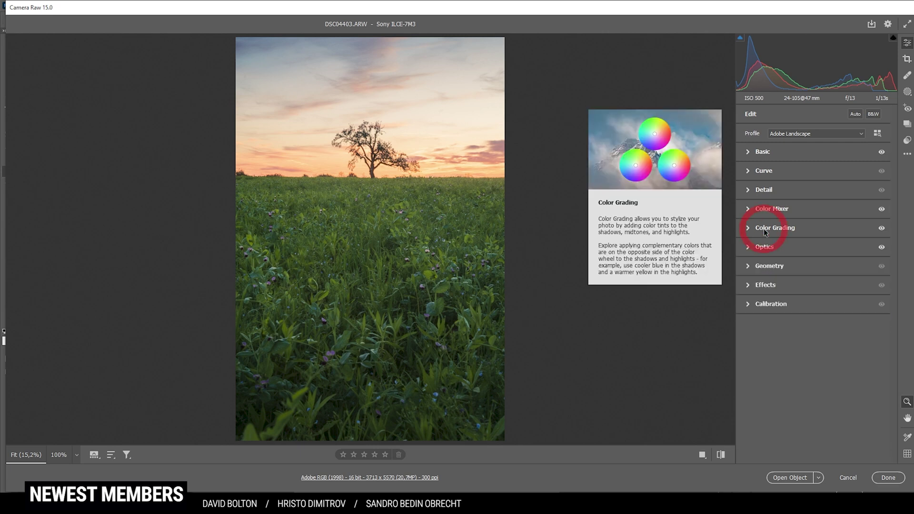
pyautogui.click(753, 306)
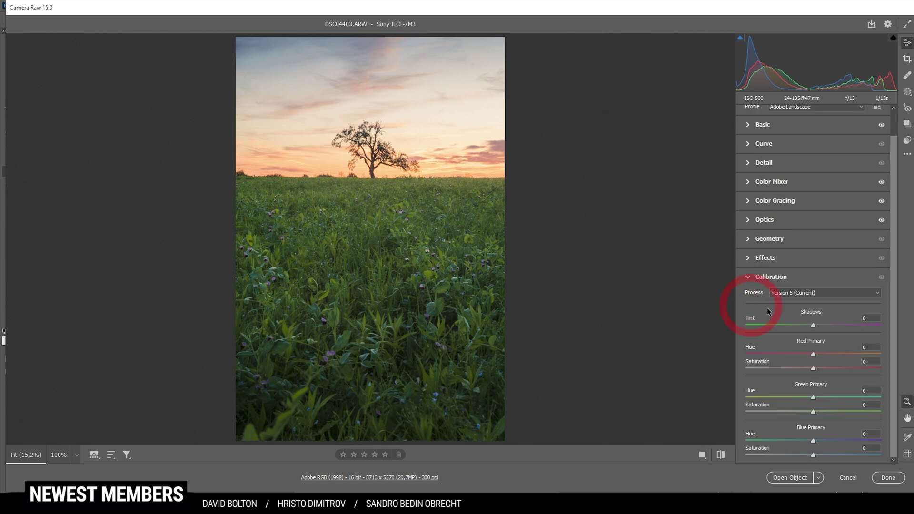
pyautogui.moveTo(816, 442); pyautogui.dragTo(821, 456)
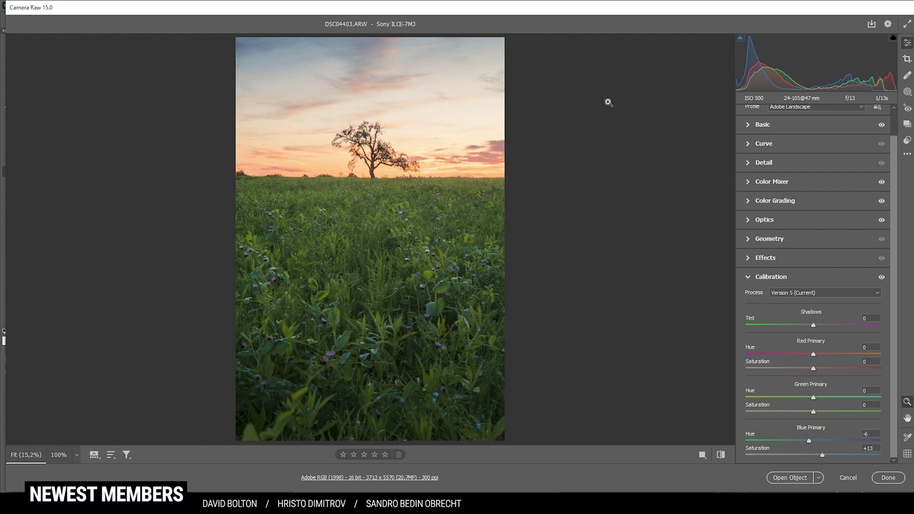
# Step: Set sharpening to Radius 0.5 and Detail 100, with masking raised to limit it to edges
pyautogui.click(749, 163)
pyautogui.moveTo(772, 227); pyautogui.dragTo(716, 221)
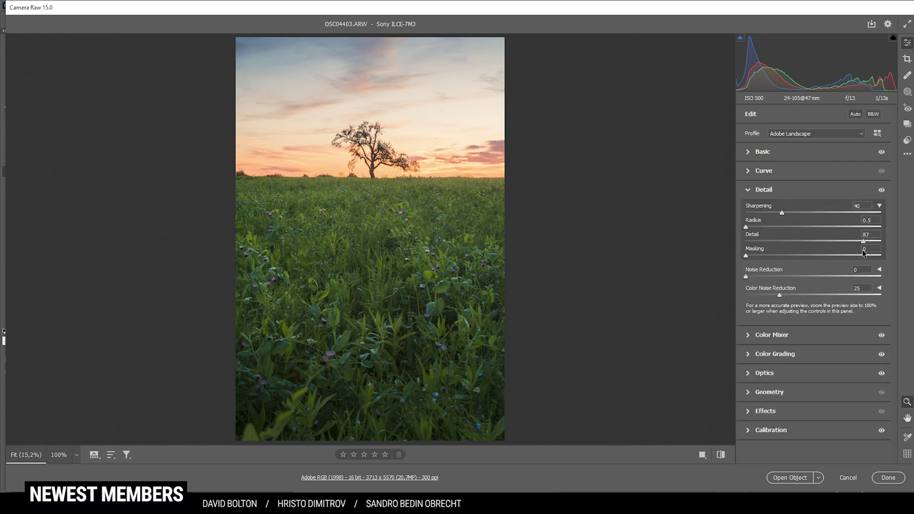
pyautogui.moveTo(863, 241); pyautogui.dragTo(898, 244)
pyautogui.moveTo(745, 255); pyautogui.dragTo(814, 261)
# Step: Compare the edit against the default look, then open the photo in Photoshop as a smart object
pyautogui.click(720, 454)
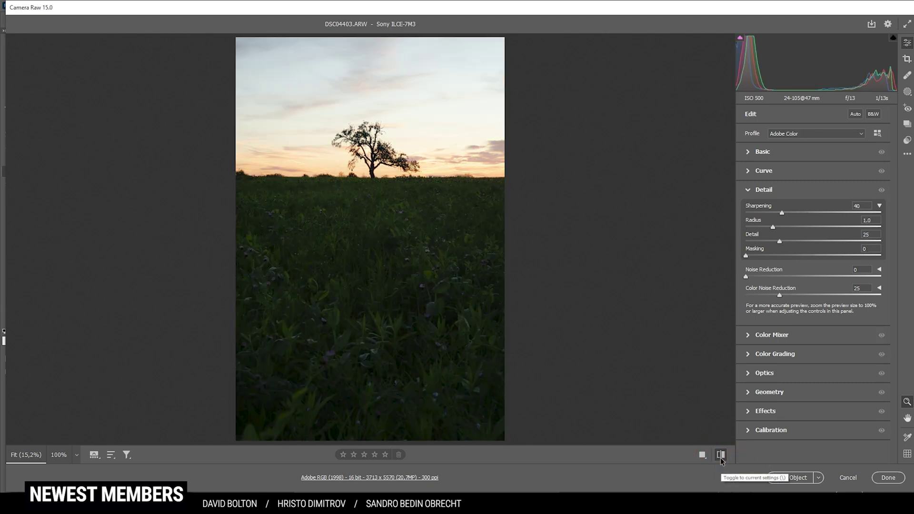
pyautogui.click(720, 454)
pyautogui.click(720, 457)
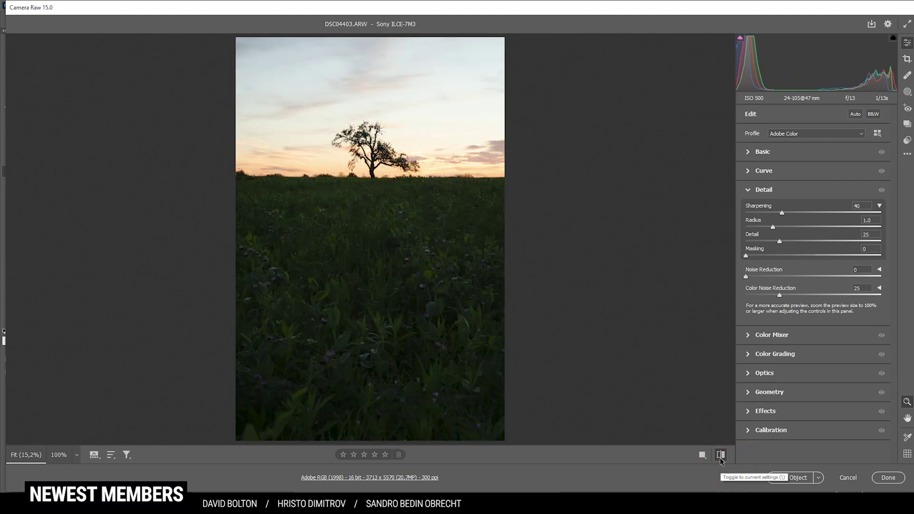
pyautogui.click(721, 456)
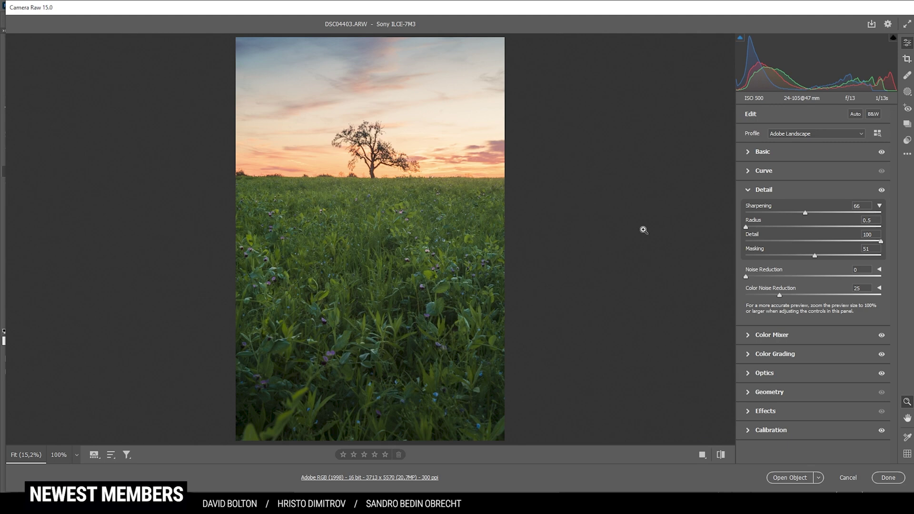
pyautogui.click(789, 477)
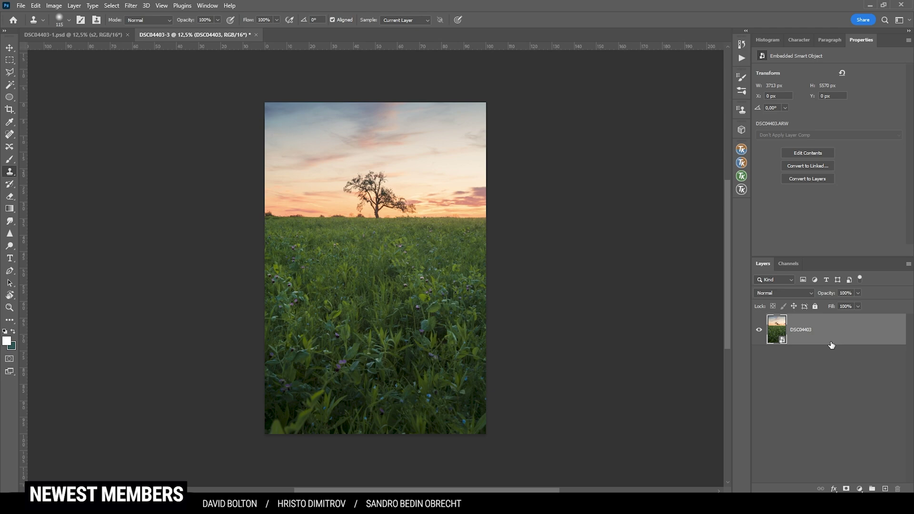
# Step: Duplicate the photo layer with Ctrl+J and zoom in on the horizon
pyautogui.hotkey('ctrl', 'j')
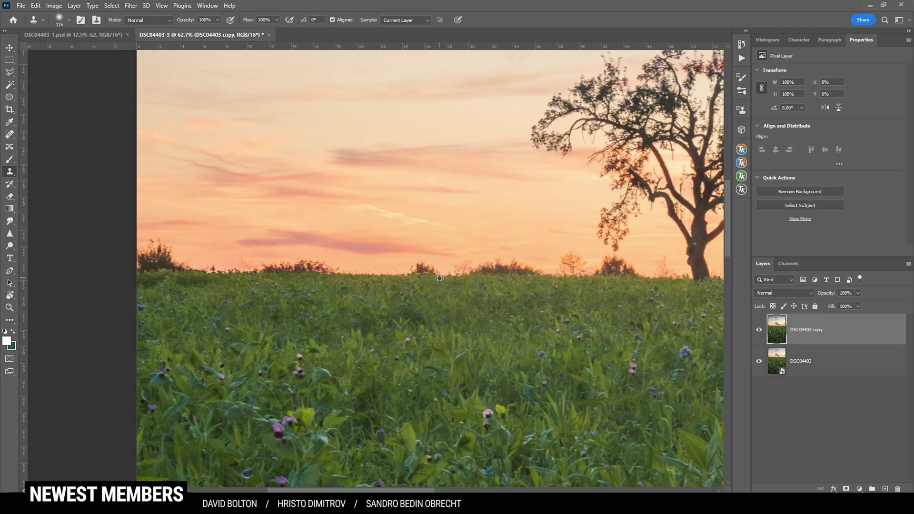
pyautogui.scroll(-3, 456, 266)
pyautogui.scroll(2, 456, 266)
pyautogui.scroll(-4, 456, 267)
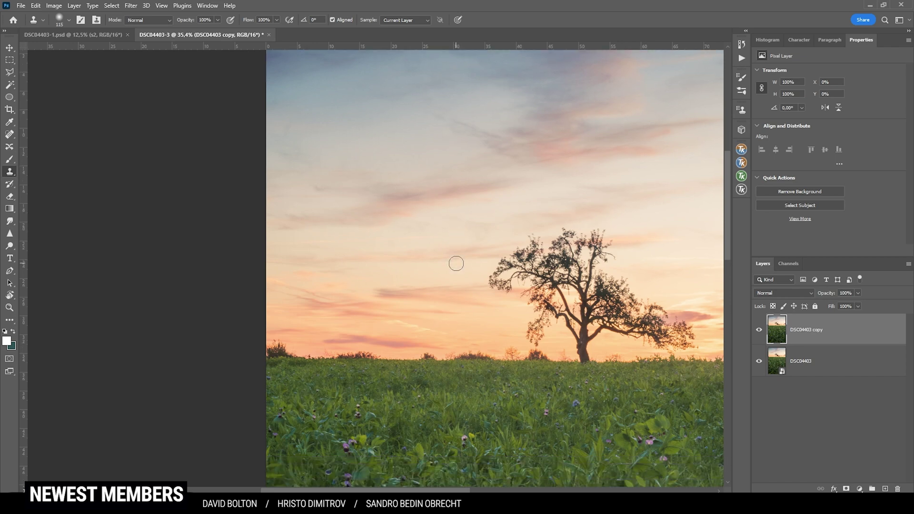
pyautogui.scroll(2, 456, 266)
pyautogui.scroll(2, 323, 299)
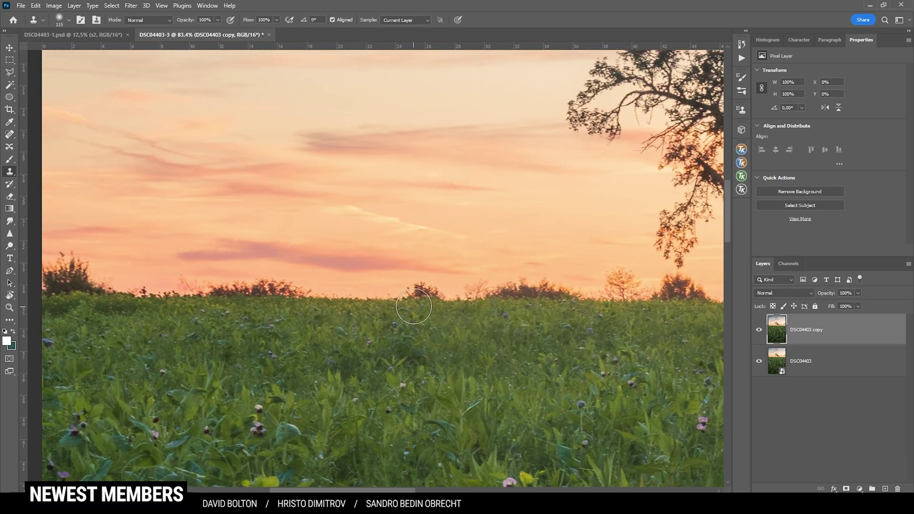
pyautogui.scroll(-3, 447, 308)
pyautogui.scroll(6, 448, 308)
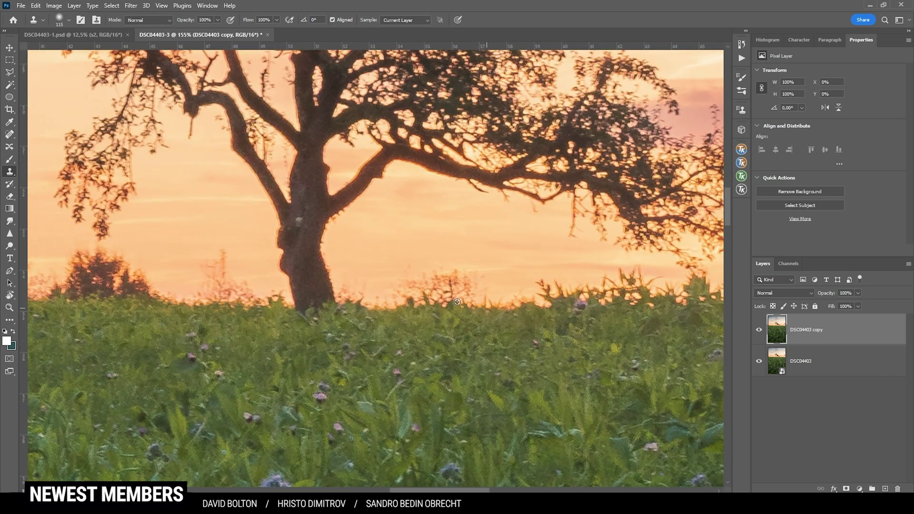
# Step: Heal away the dark horizon bushes beside the tree with a smaller Spot Healing Brush
pyautogui.click(9, 134)
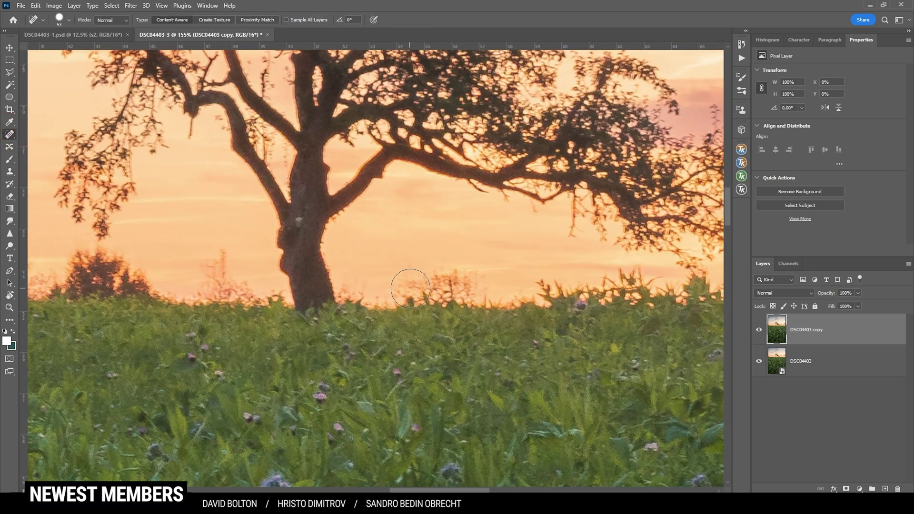
pyautogui.moveTo(408, 286)
pyautogui.mouseDown()
pyautogui.moveTo(478, 287)
pyautogui.moveTo(436, 283)
pyautogui.mouseUp()
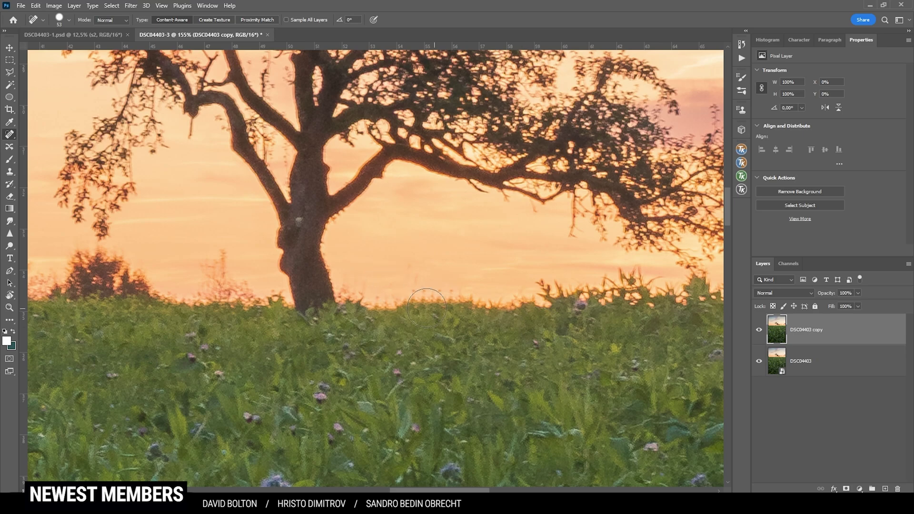
pyautogui.scroll(-5, 443, 321)
pyautogui.scroll(-3, 443, 321)
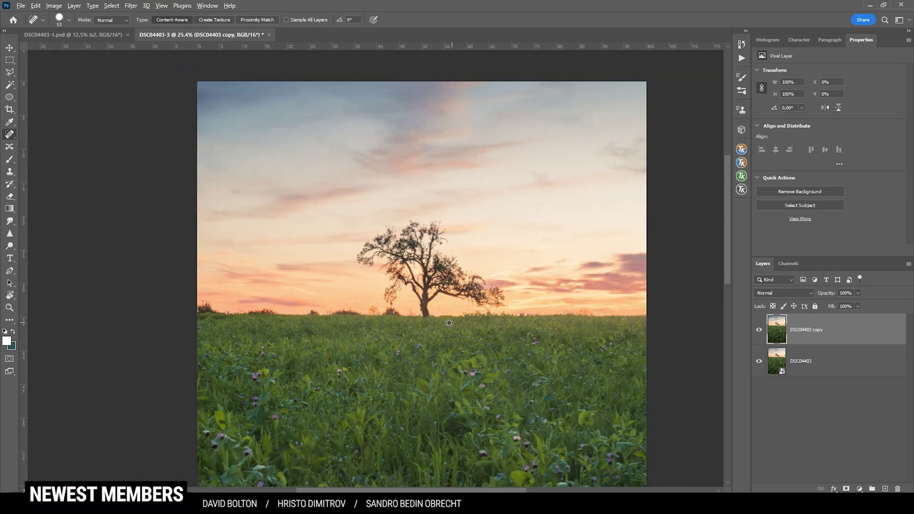
pyautogui.scroll(6, 443, 320)
pyautogui.press('[')
pyautogui.press('[')
pyautogui.moveTo(412, 261); pyautogui.dragTo(406, 288)
pyautogui.hscroll(-10, 273, 313)
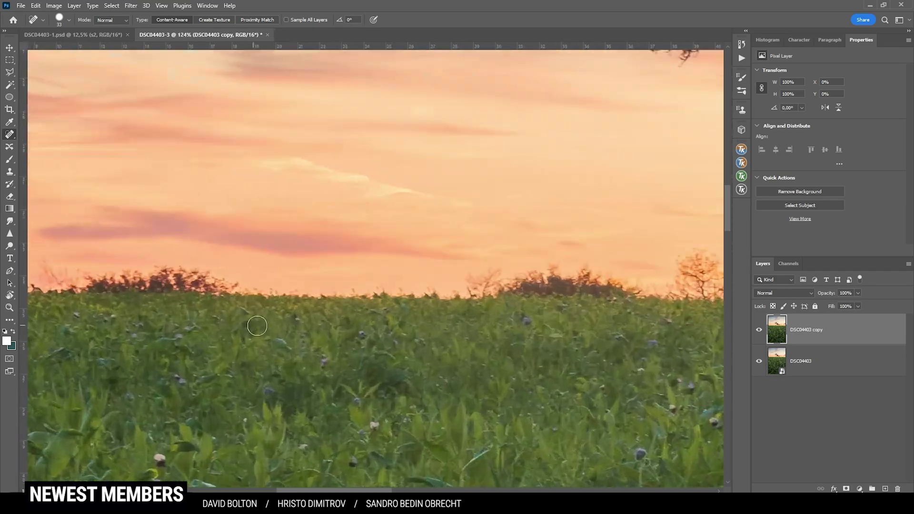
pyautogui.hscroll(-4, 273, 313)
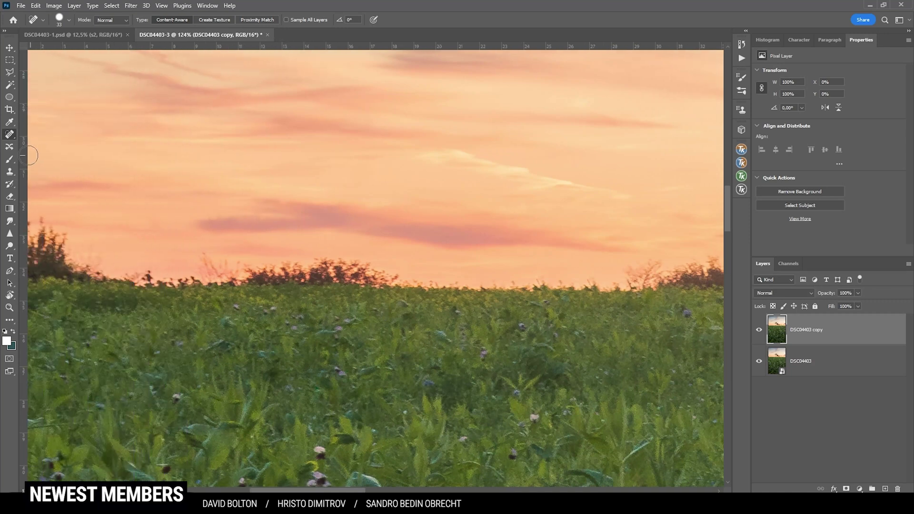
# Step: Clone sky and clean horizon over the remaining bushes, then fit the image on screen
pyautogui.press('s')
pyautogui.keyDown('alt'); pyautogui.rightClick(441, 307); pyautogui.keyUp('alt')
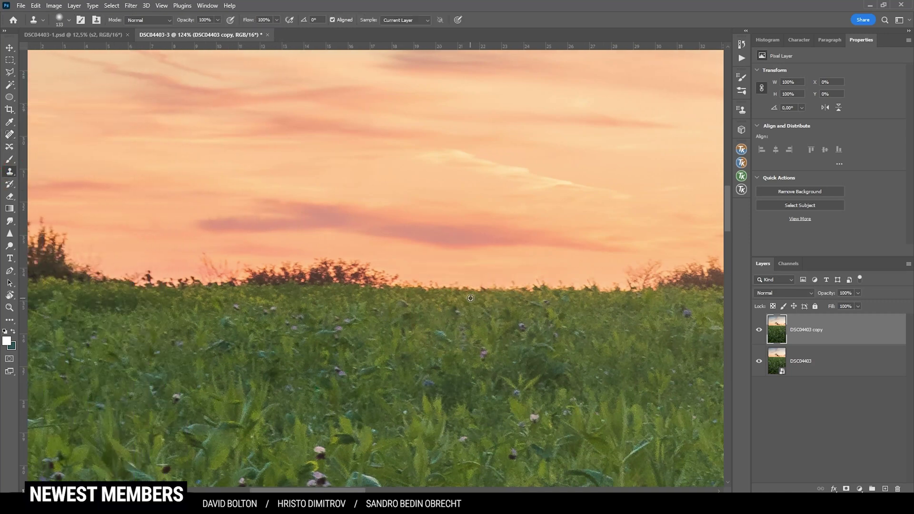
pyautogui.keyDown('alt'); pyautogui.rightClick(461, 295); pyautogui.keyUp('alt')
pyautogui.keyDown('alt'); pyautogui.rightClick(466, 332); pyautogui.keyUp('alt')
pyautogui.moveTo(428, 283)
pyautogui.mouseDown()
pyautogui.moveTo(257, 278)
pyautogui.moveTo(312, 275)
pyautogui.mouseUp()
pyautogui.scroll(-2, 312, 275)
pyautogui.scroll(1, 106, 249)
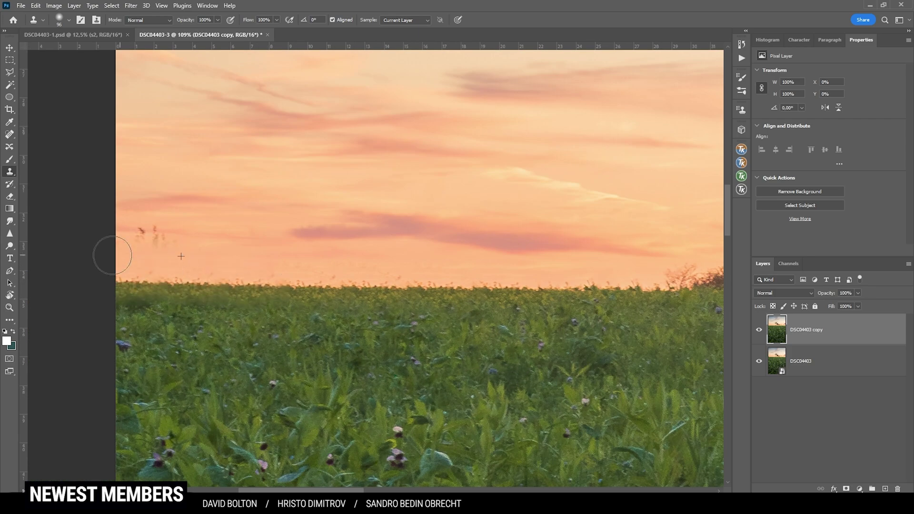
pyautogui.scroll(-2, 619, 286)
pyautogui.scroll(3, 421, 282)
pyautogui.click(421, 281)
pyautogui.scroll(-3, 500, 332)
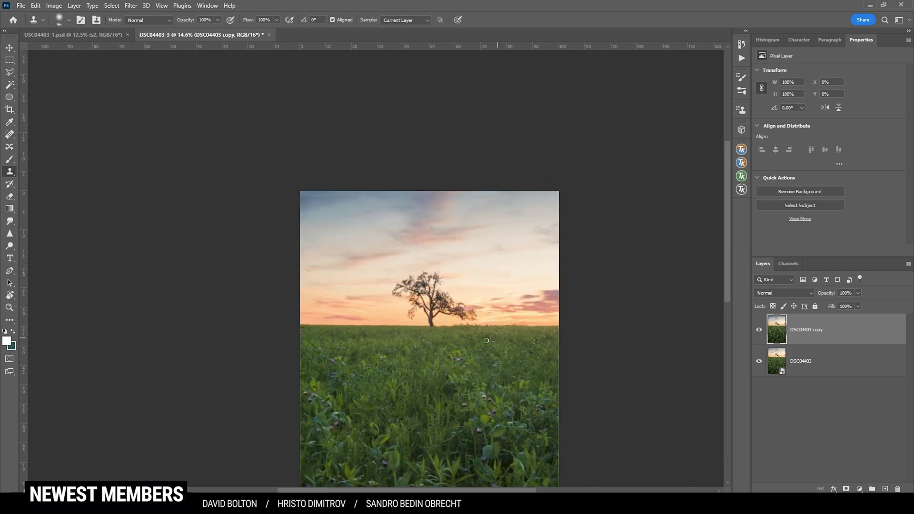
pyautogui.scroll(3, 474, 322)
pyautogui.scroll(3, 474, 323)
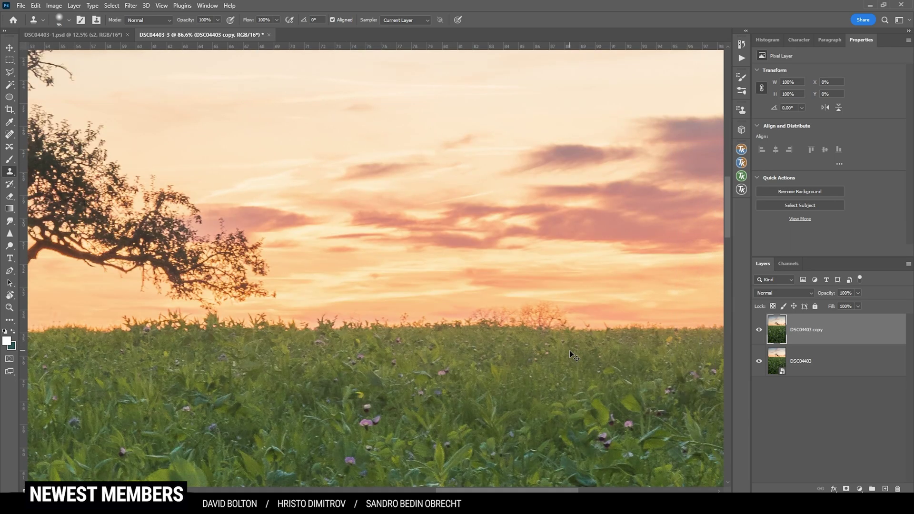
pyautogui.hscroll(3, 566, 350)
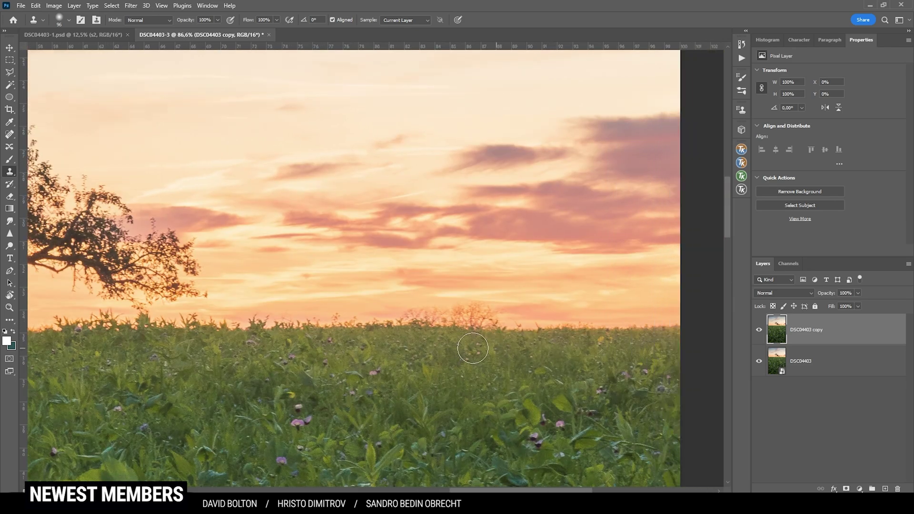
pyautogui.click(551, 330)
pyautogui.click(405, 325)
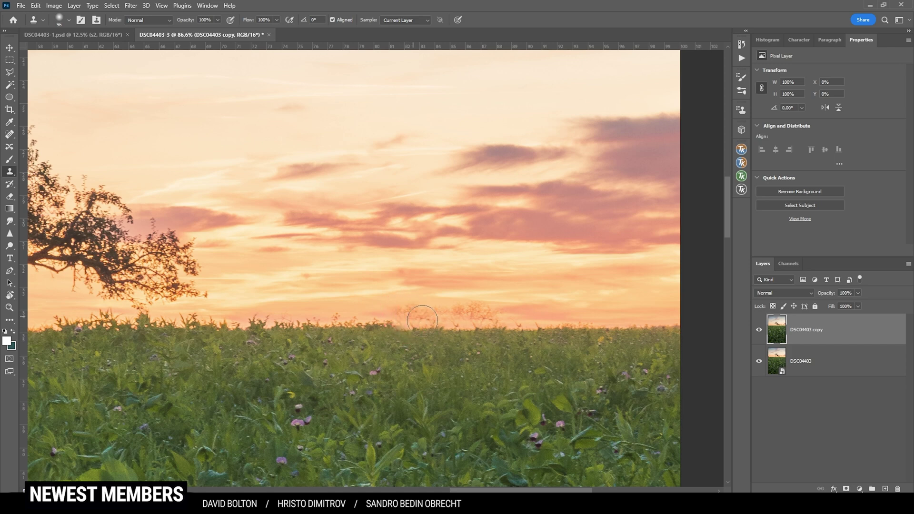
pyautogui.hotkey('ctrl', '0')
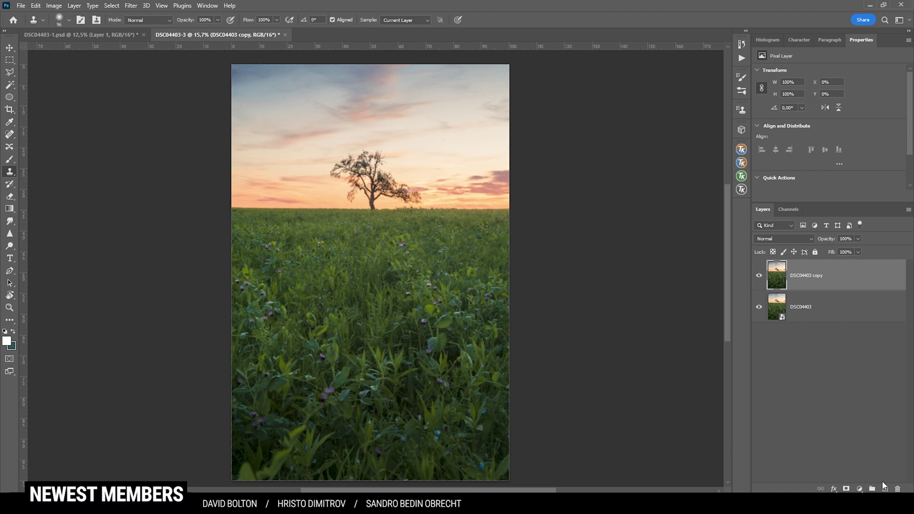
# Step: Add a new Layer 1 set to Hard Light blend mode
pyautogui.click(884, 488)
pyautogui.click(776, 239)
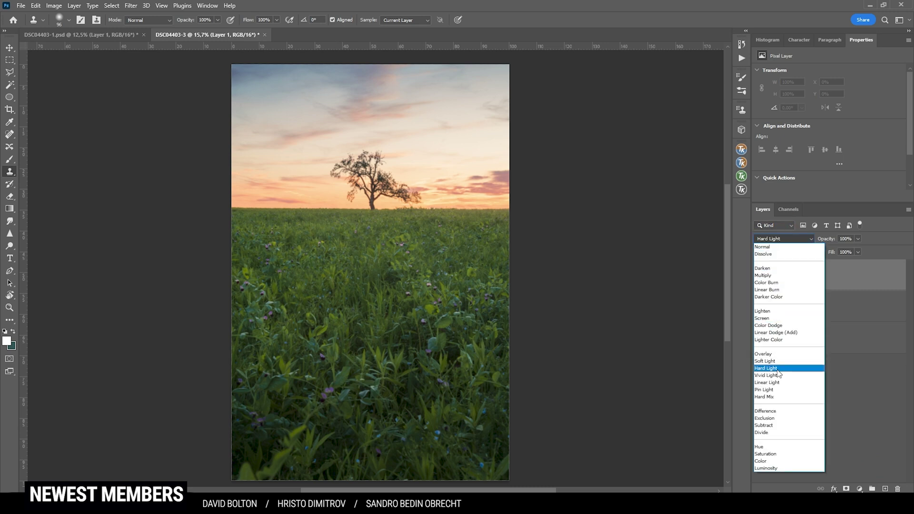
pyautogui.click(777, 369)
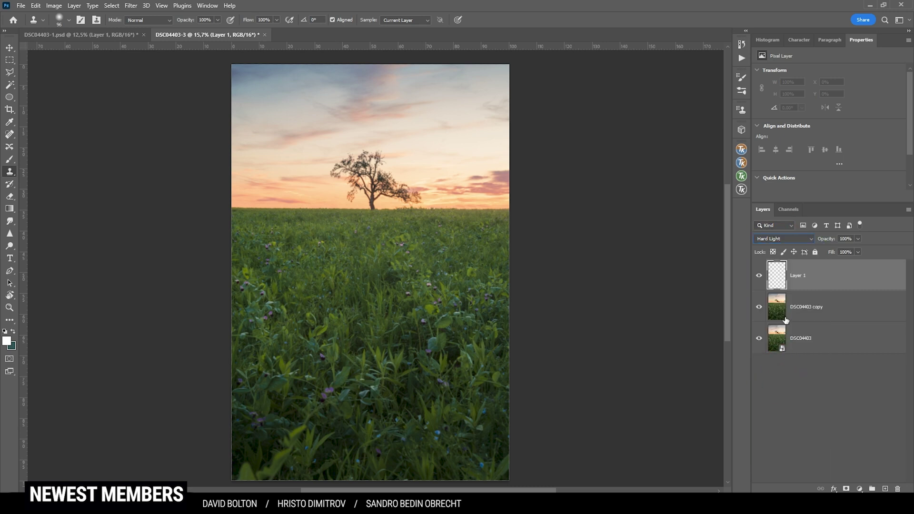
pyautogui.click(796, 283)
pyautogui.click(792, 275)
pyautogui.keyDown('alt'); pyautogui.click(339, 205); pyautogui.keyUp('alt')
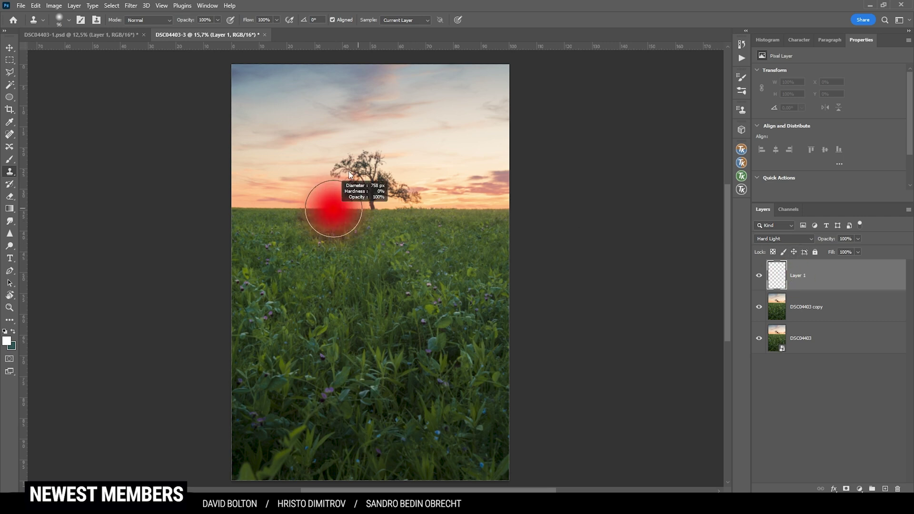
# Step: Sample a warm colour near the tree base and lighten it to a pale yellow foreground
pyautogui.click(7, 340)
pyautogui.click(862, 252)
pyautogui.press('s')
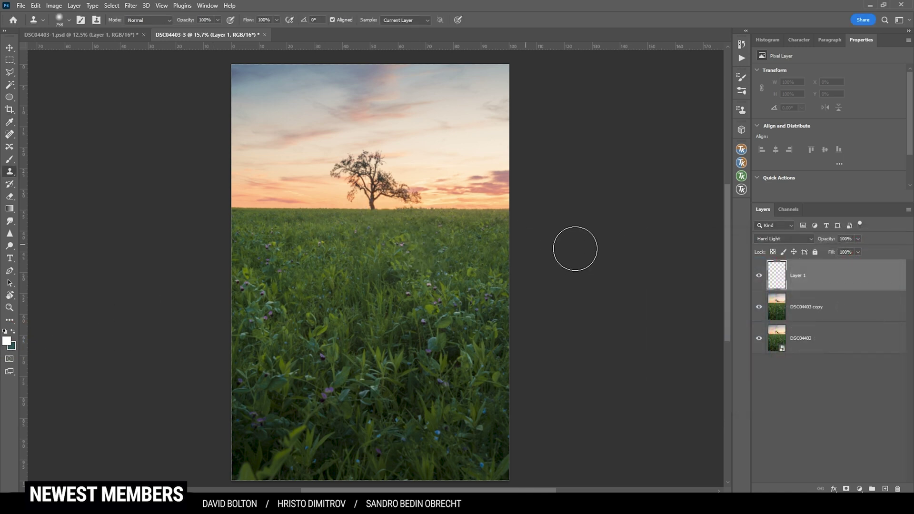
pyautogui.press('i')
pyautogui.click(381, 201)
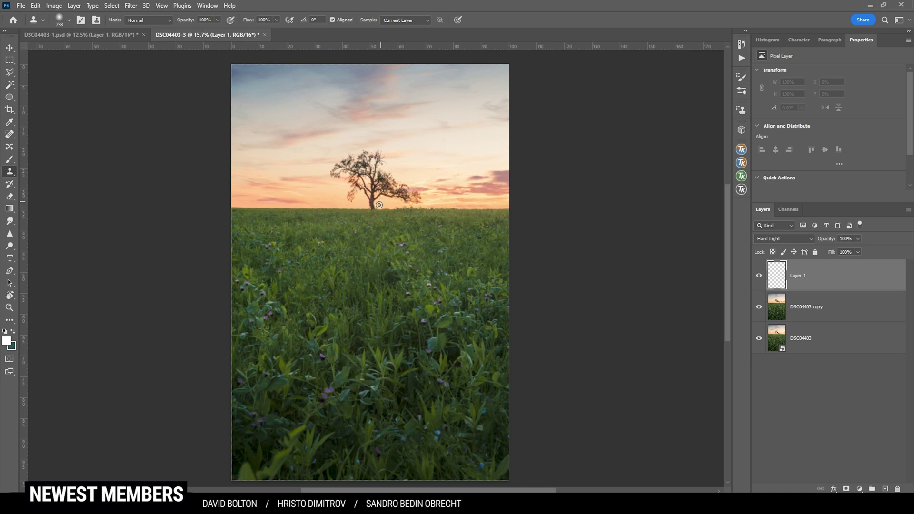
pyautogui.click(7, 340)
pyautogui.moveTo(703, 258); pyautogui.dragTo(689, 250)
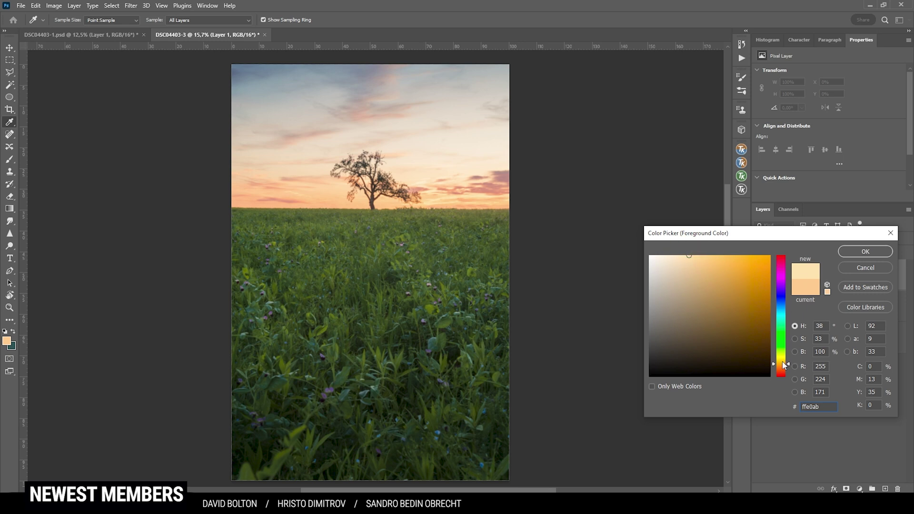
pyautogui.moveTo(784, 365); pyautogui.dragTo(783, 362)
pyautogui.click(866, 252)
# Step: Paint a soft glow at about 10% opacity along the horizon on both sides of the tree
pyautogui.press('b')
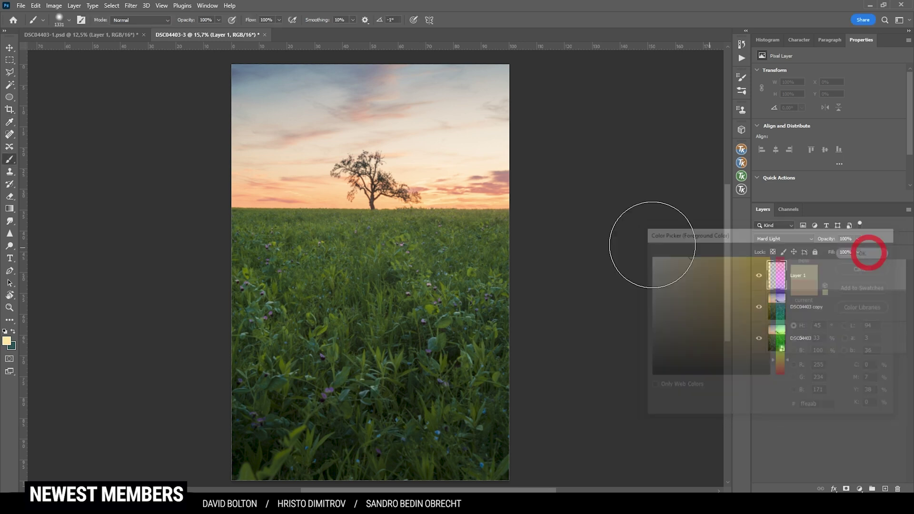
pyautogui.moveTo(383, 213); pyautogui.dragTo(357, 213)
pyautogui.moveTo(218, 20)
pyautogui.mouseDown()
pyautogui.moveTo(215, 31)
pyautogui.moveTo(180, 29)
pyautogui.mouseUp()
pyautogui.scroll(4, 350, 218)
pyautogui.moveTo(379, 219)
pyautogui.mouseDown()
pyautogui.moveTo(350, 217)
pyautogui.moveTo(383, 191)
pyautogui.moveTo(361, 205)
pyautogui.moveTo(391, 209)
pyautogui.mouseUp()
pyautogui.moveTo(400, 212); pyautogui.dragTo(460, 209)
pyautogui.moveTo(318, 211); pyautogui.dragTo(238, 205)
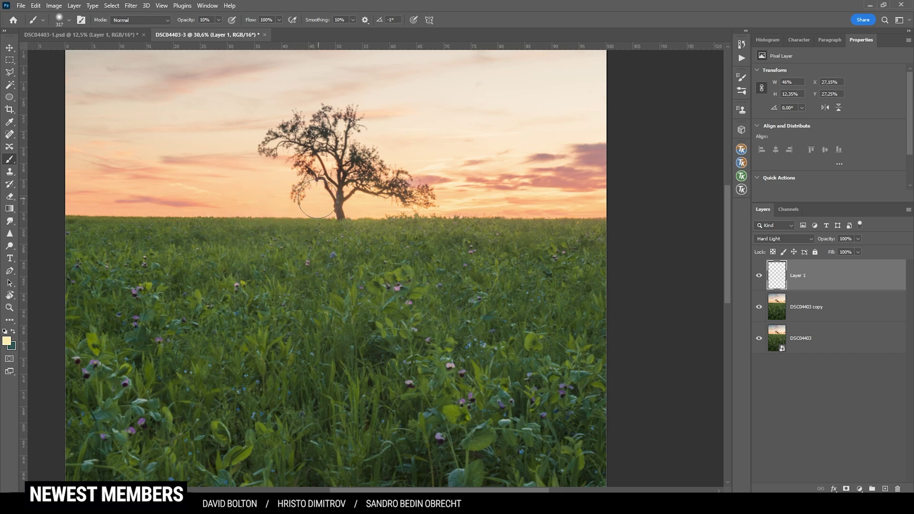
# Step: Switch to a more saturated warm yellow and paint light along the horizon to the right edge
pyautogui.keyDown('alt'); pyautogui.click(377, 215); pyautogui.keyUp('alt')
pyautogui.click(7, 341)
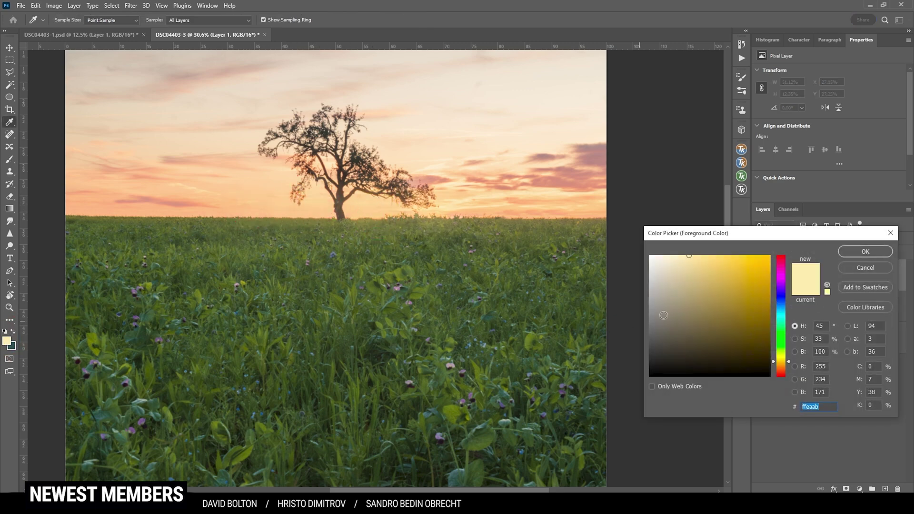
pyautogui.moveTo(692, 255); pyautogui.dragTo(712, 254)
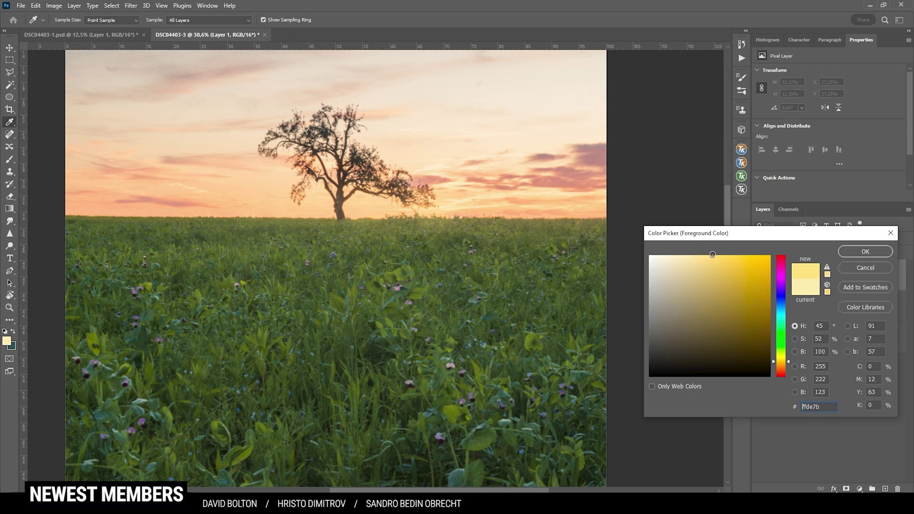
pyautogui.click(866, 251)
pyautogui.scroll(-1, 471, 216)
pyautogui.moveTo(510, 218); pyautogui.dragTo(583, 218)
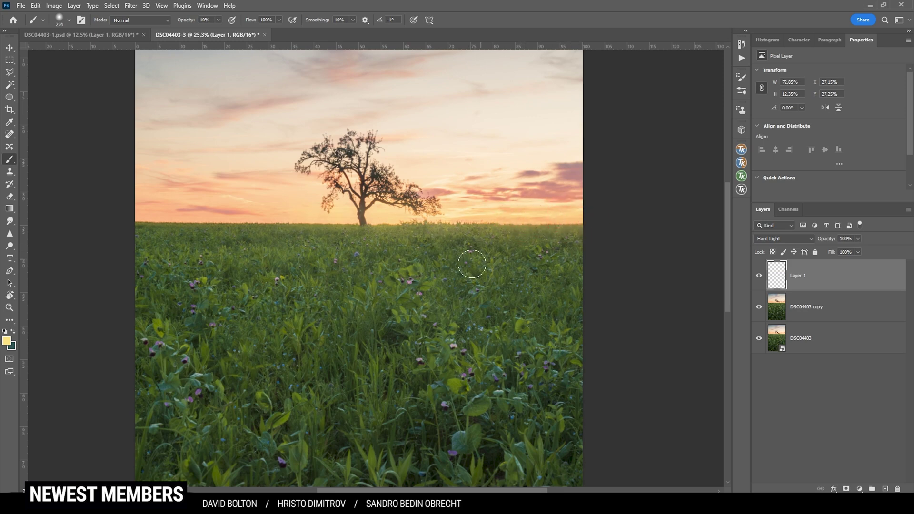
pyautogui.scroll(-2, 469, 266)
pyautogui.scroll(1, 500, 257)
pyautogui.hscroll(-2, 500, 253)
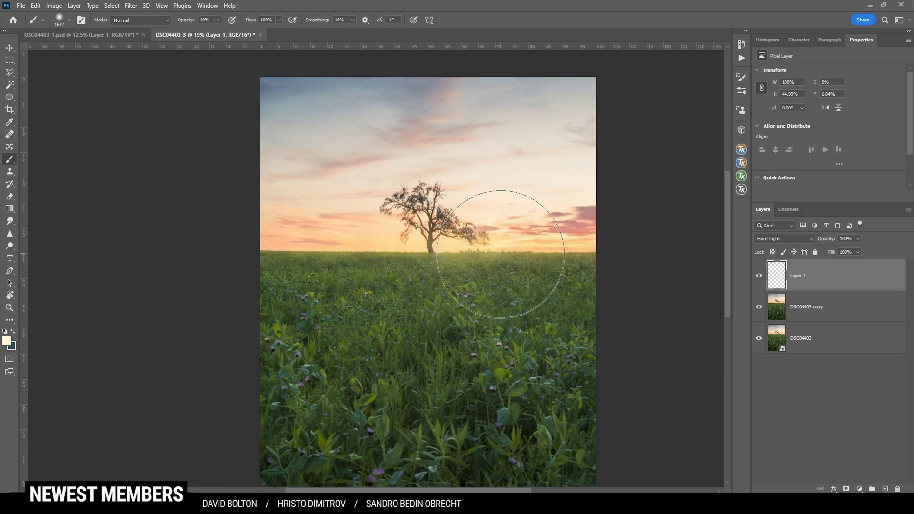
pyautogui.scroll(-1, 500, 254)
pyautogui.scroll(-2, 500, 254)
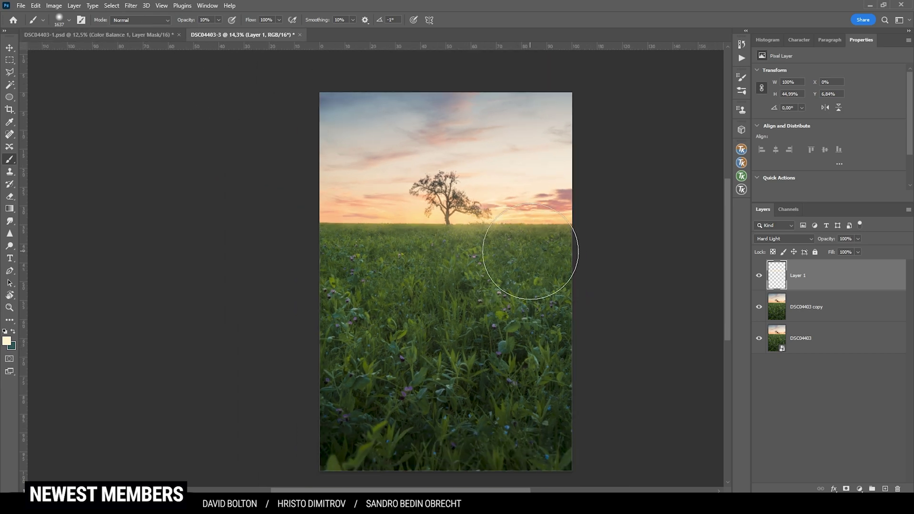
pyautogui.scroll(-1, 534, 255)
pyautogui.hscroll(2, 527, 249)
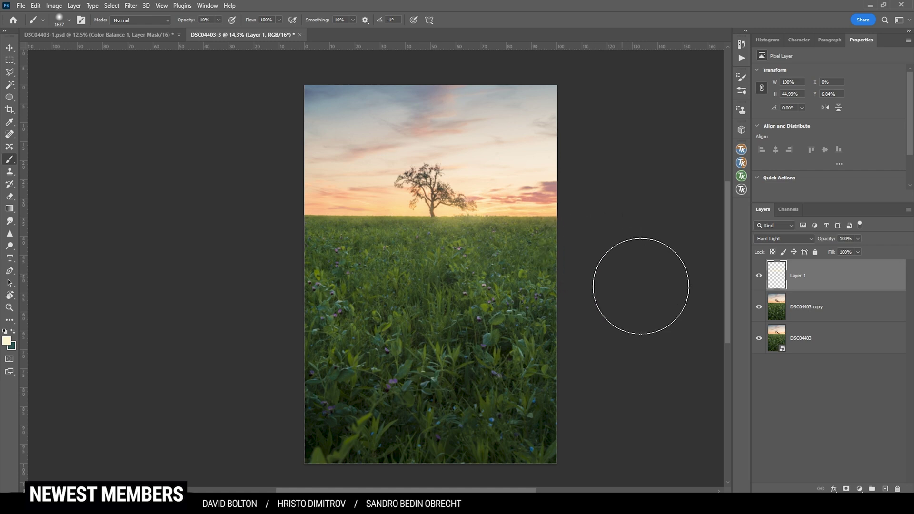
pyautogui.click(859, 489)
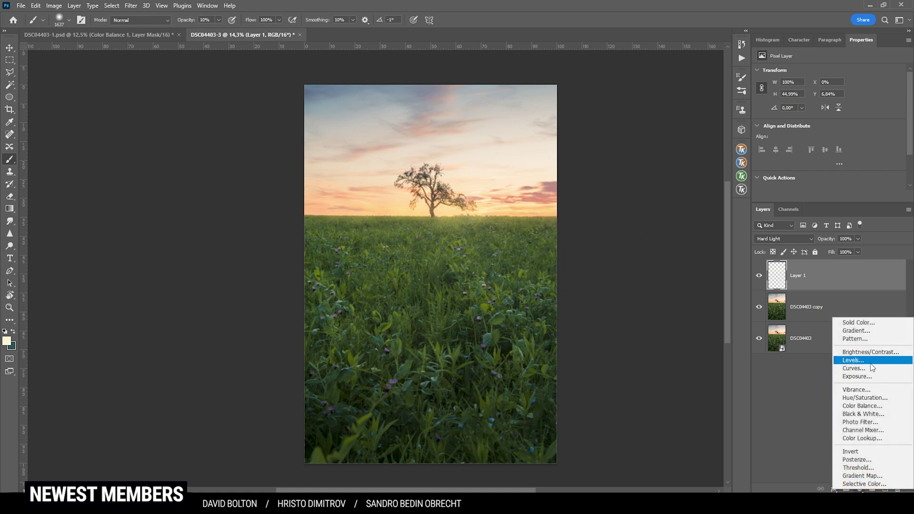
# Step: Add a Color Balance layer pushing the highlights to Red +18 and Blue +5
pyautogui.click(875, 410)
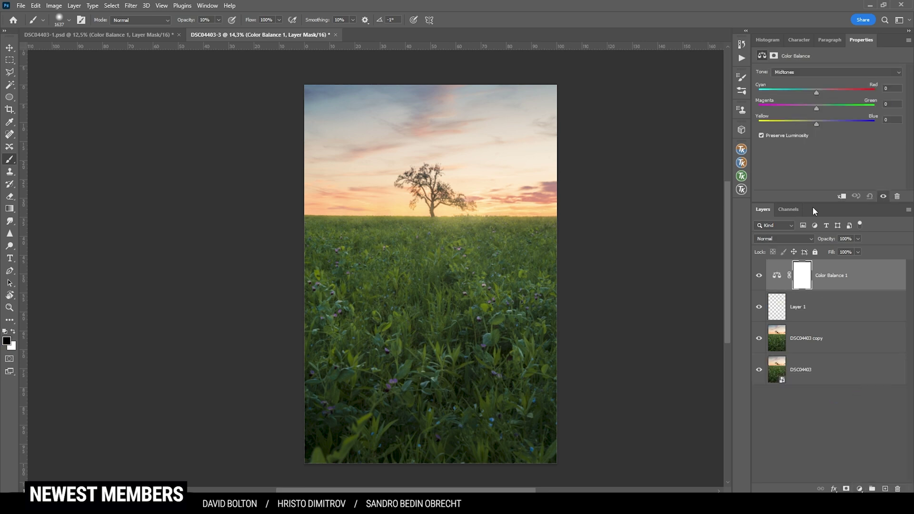
pyautogui.click(798, 73)
pyautogui.click(790, 94)
pyautogui.moveTo(826, 96); pyautogui.dragTo(819, 125)
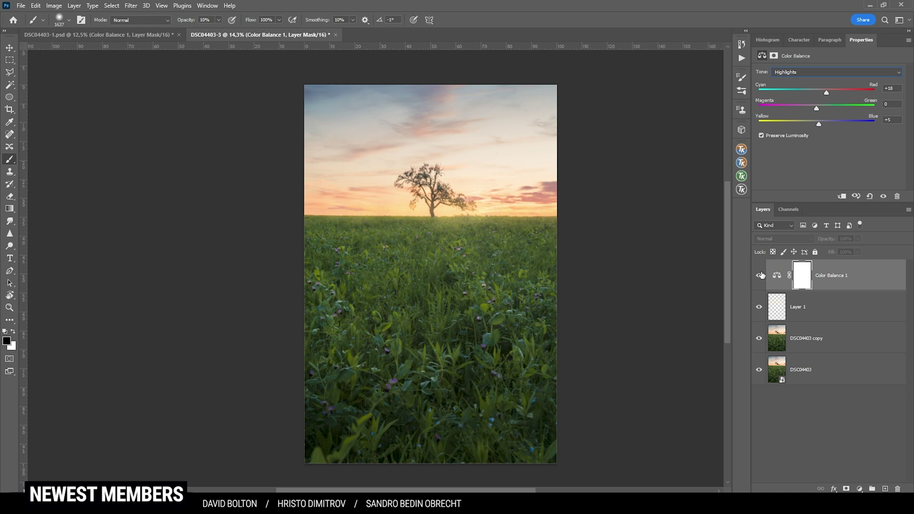
pyautogui.click(760, 275)
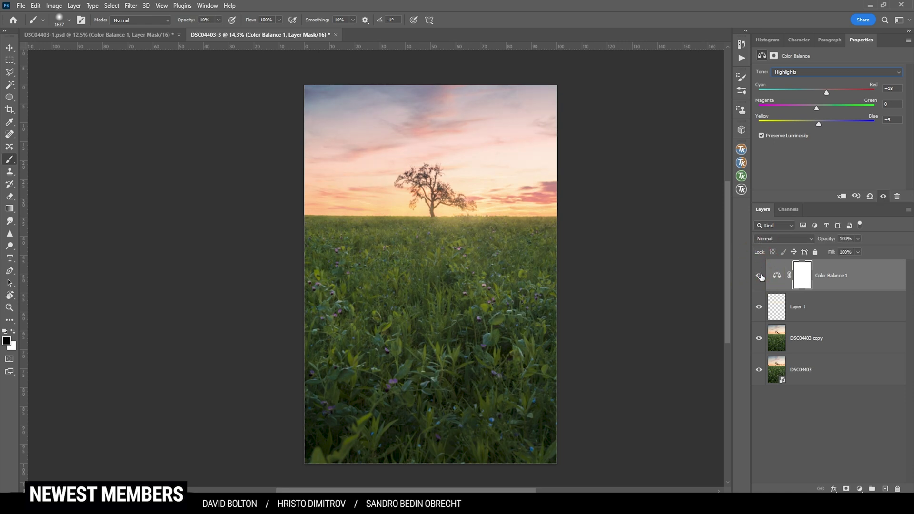
# Step: Nudge the shadows to Green +3 and Blue +1, and toggle the layer to compare
pyautogui.click(808, 72)
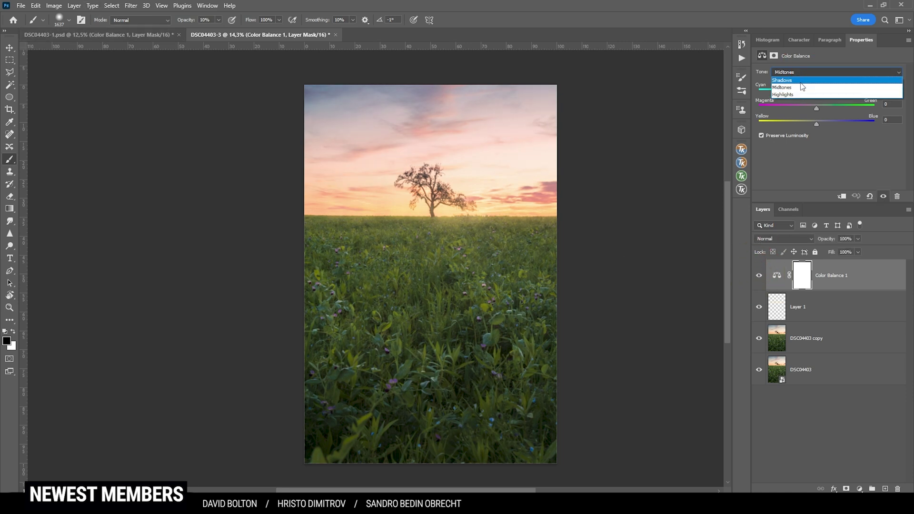
pyautogui.click(807, 80)
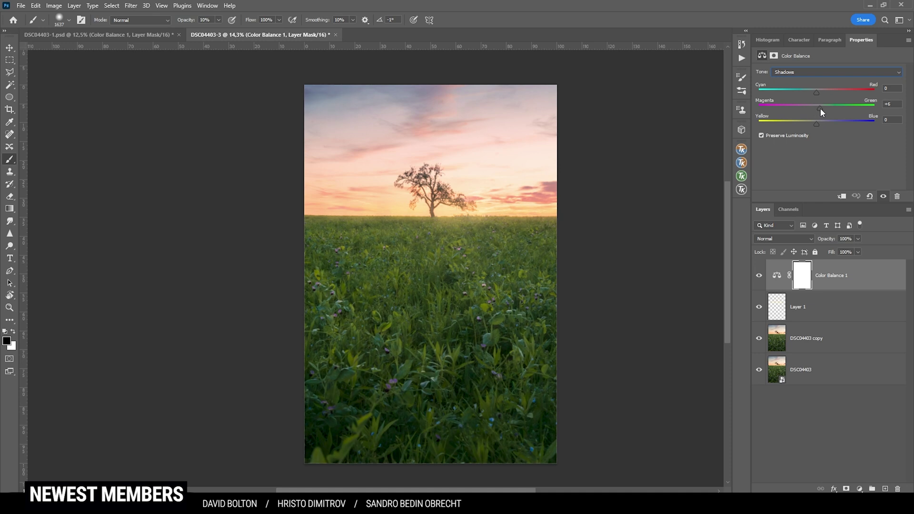
pyautogui.click(818, 109)
pyautogui.click(759, 275)
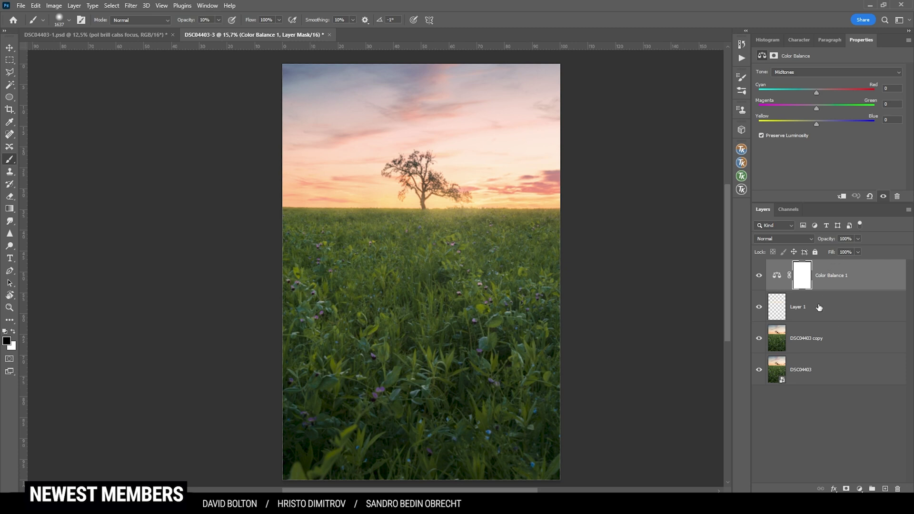
# Step: Stamp all visible layers into a new merged Layer 2 with Ctrl+Shift+Alt+E
pyautogui.hotkey('ctrl', 'shift', 'alt', 'e')
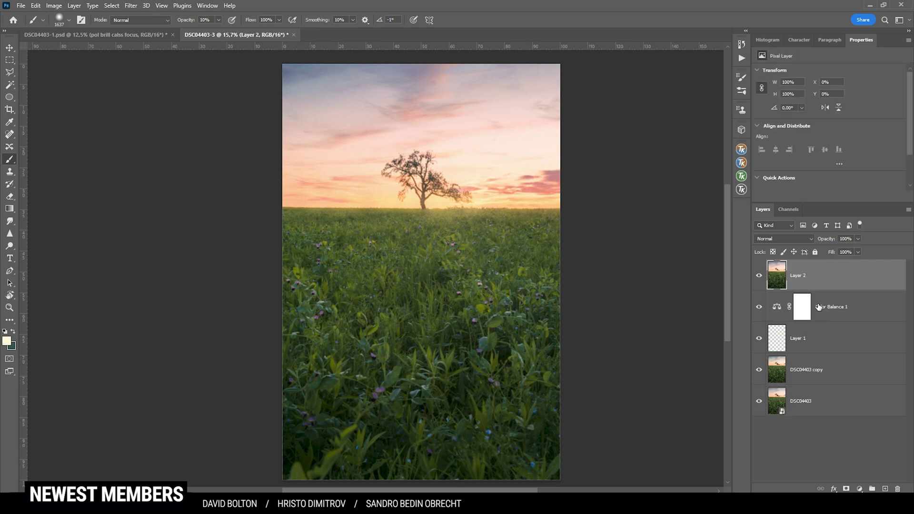
pyautogui.click(856, 301)
pyautogui.click(850, 386)
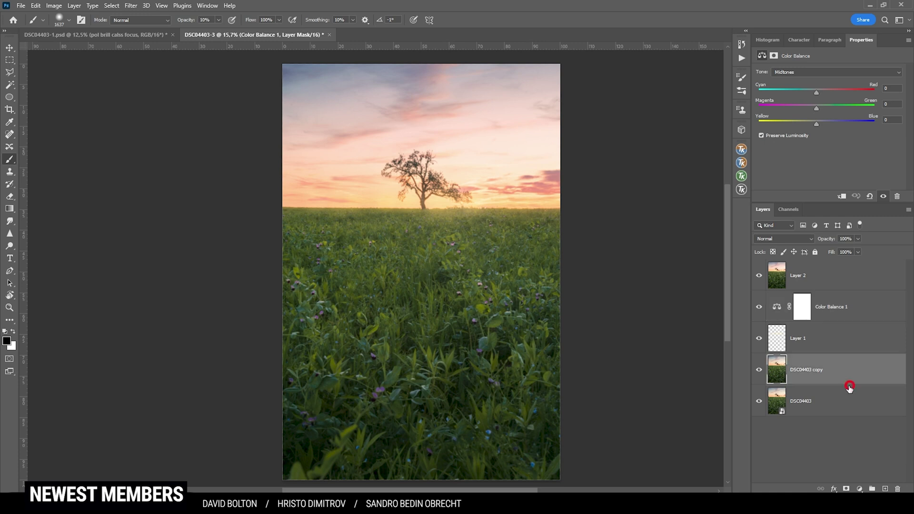
pyautogui.click(796, 281)
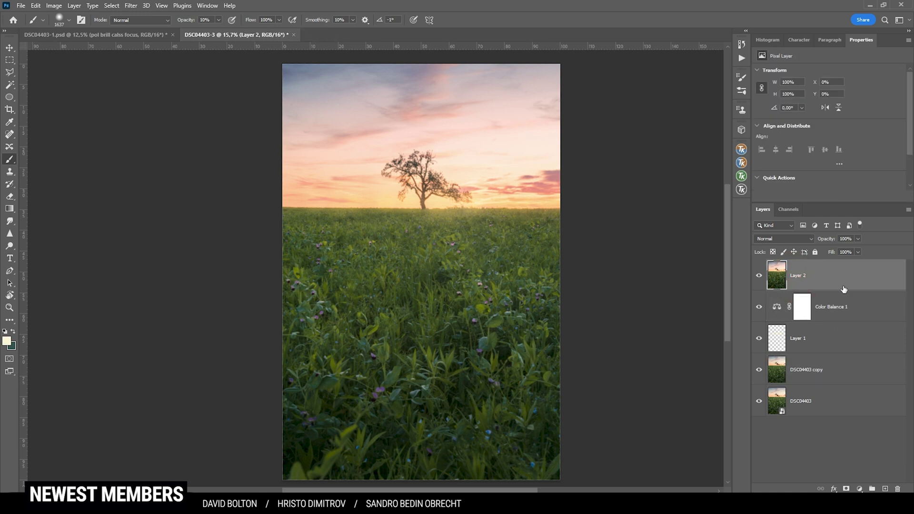
# Step: Launch Color Efex Pro 4 from Filter > Nik Collection on Layer 2
pyautogui.click(131, 6)
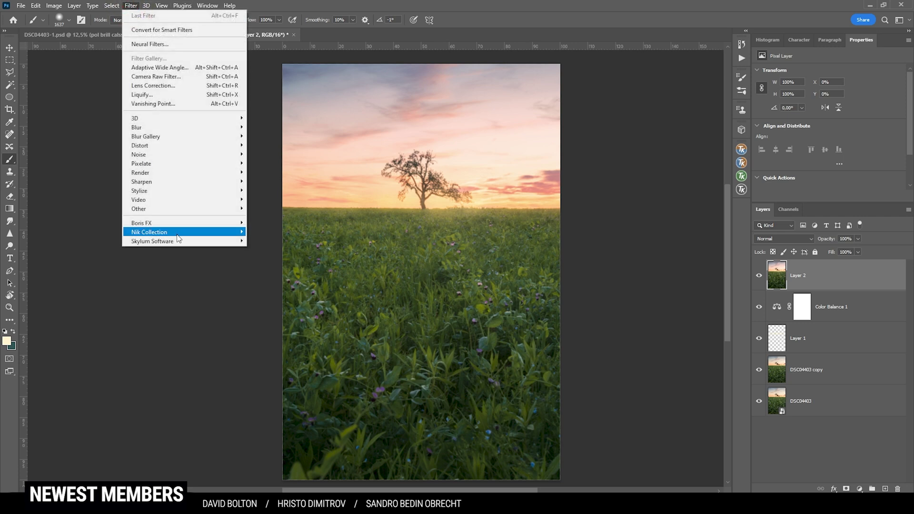
pyautogui.moveTo(177, 235)
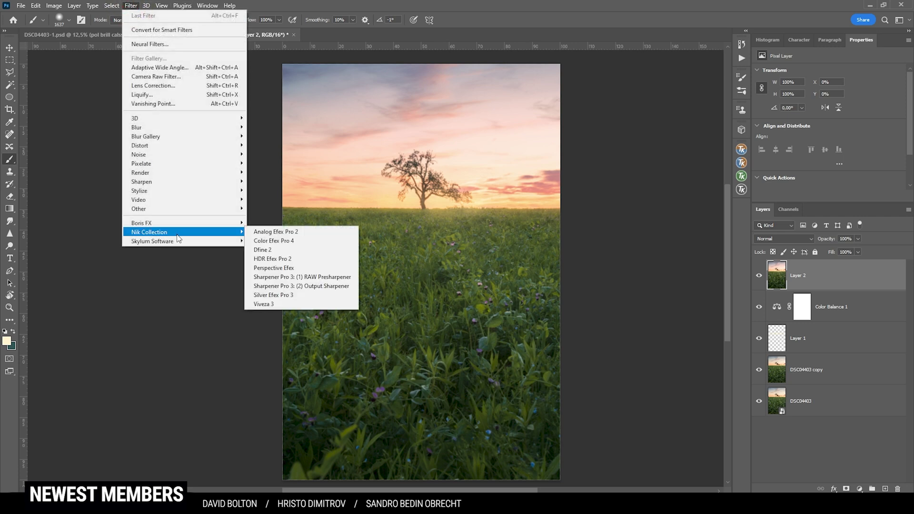
pyautogui.click(274, 241)
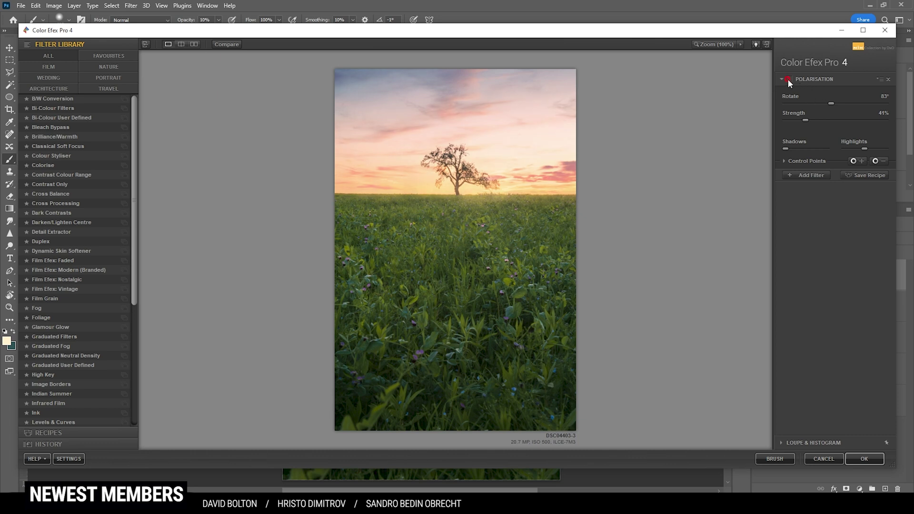
# Step: Raise Polarisation strength to 57% and add Brilliance/Warmth with slightly higher saturation
pyautogui.moveTo(806, 123); pyautogui.dragTo(814, 124)
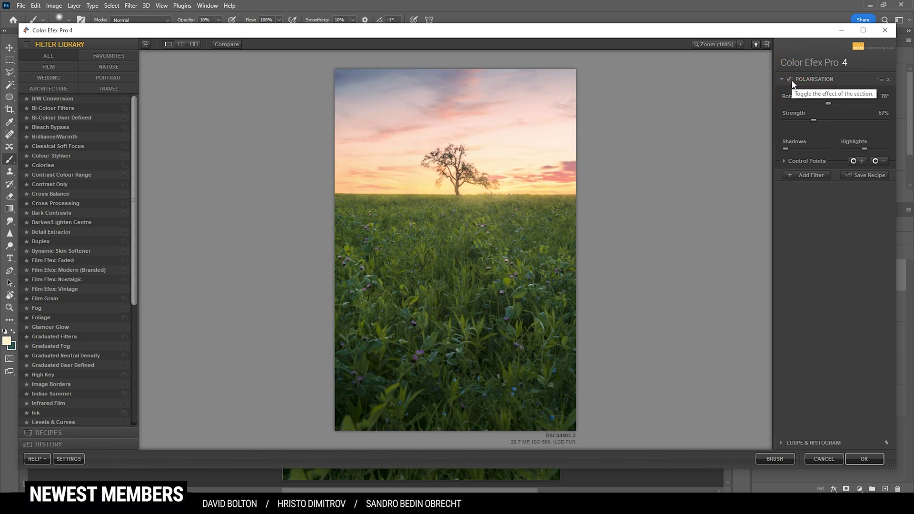
pyautogui.click(813, 176)
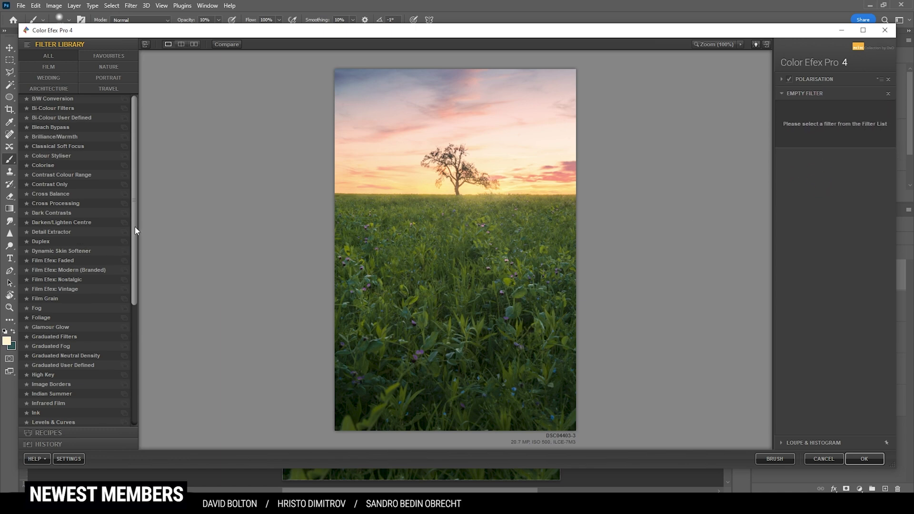
pyautogui.click(55, 137)
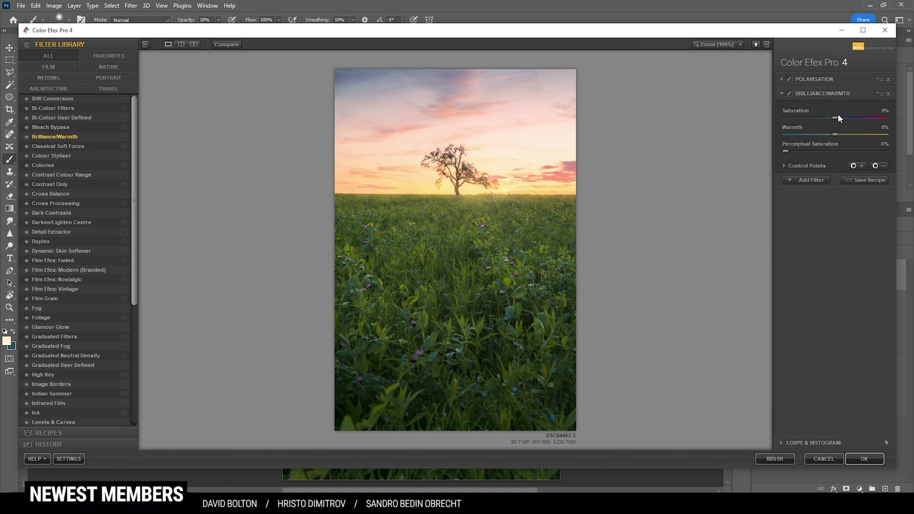
pyautogui.moveTo(836, 117); pyautogui.dragTo(838, 119)
# Step: Add Classical Soft Focus using Soft Focus 3 at 33% strength with adjusted brightness, then apply as a layer
pyautogui.click(810, 181)
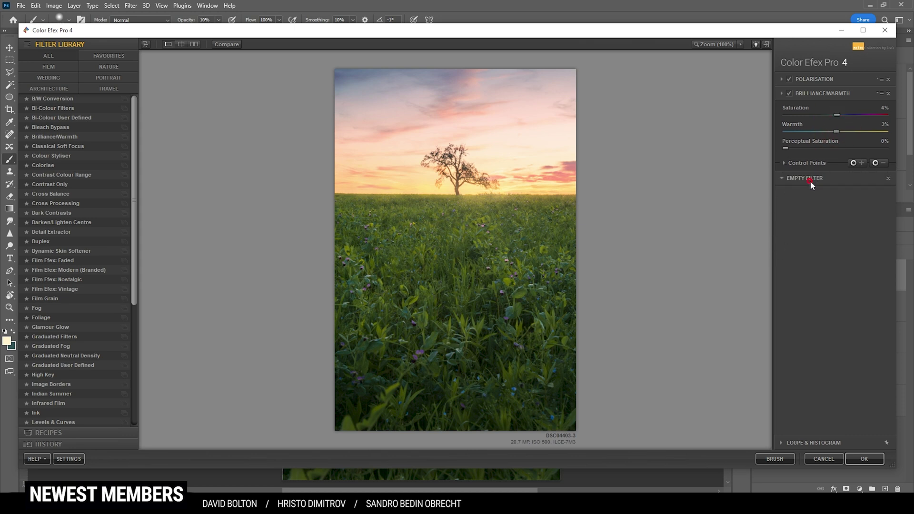
pyautogui.click(70, 146)
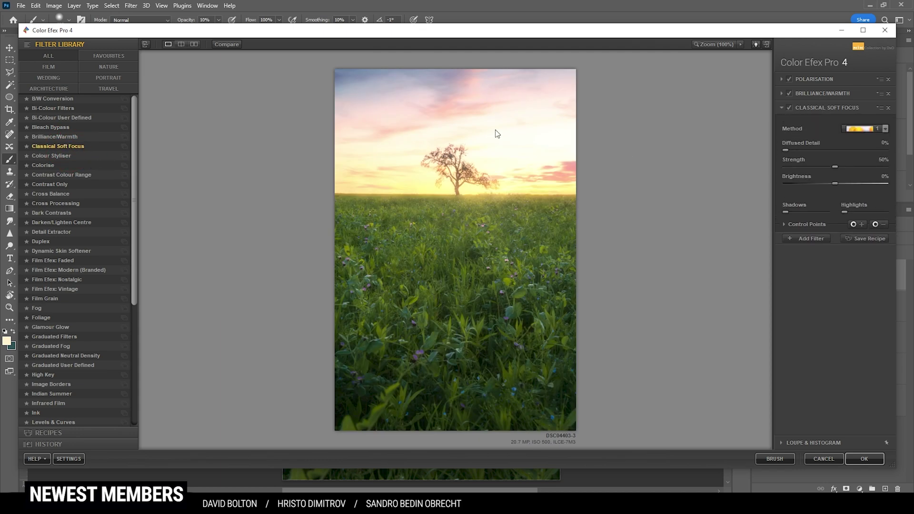
pyautogui.click(885, 128)
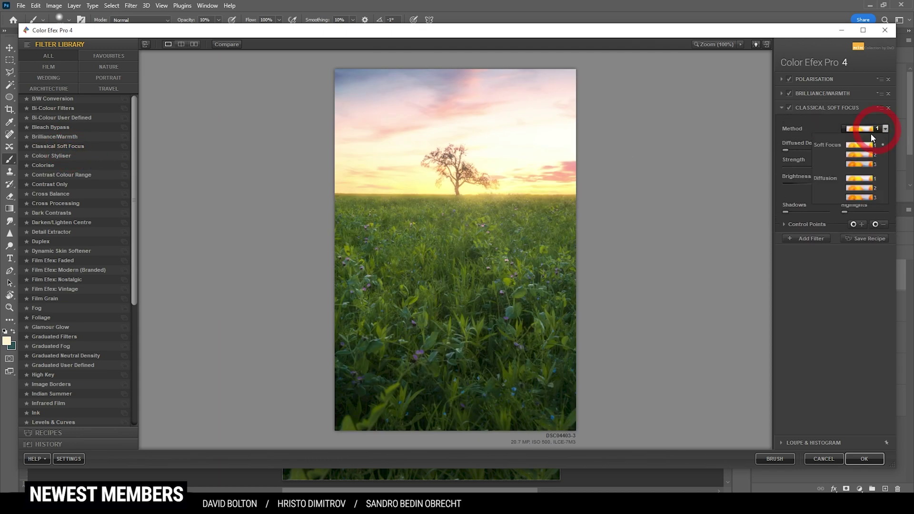
pyautogui.click(860, 165)
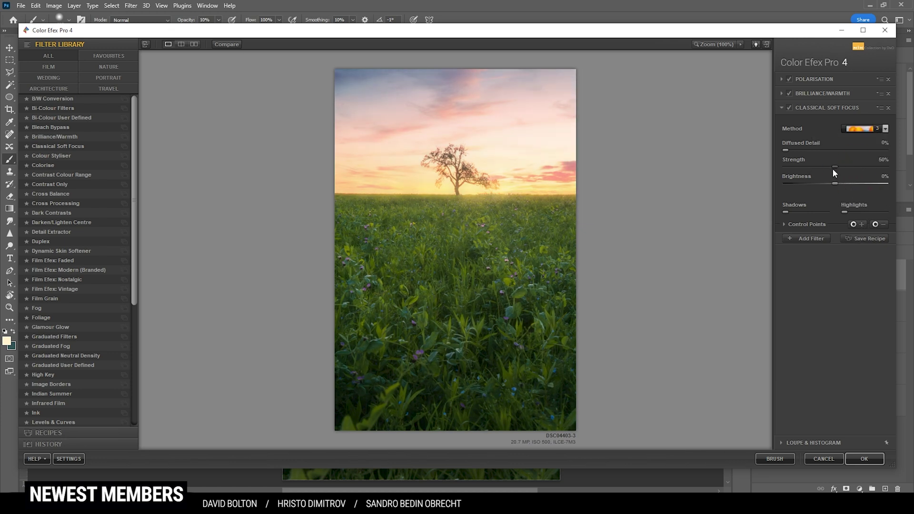
pyautogui.moveTo(822, 167); pyautogui.dragTo(816, 167)
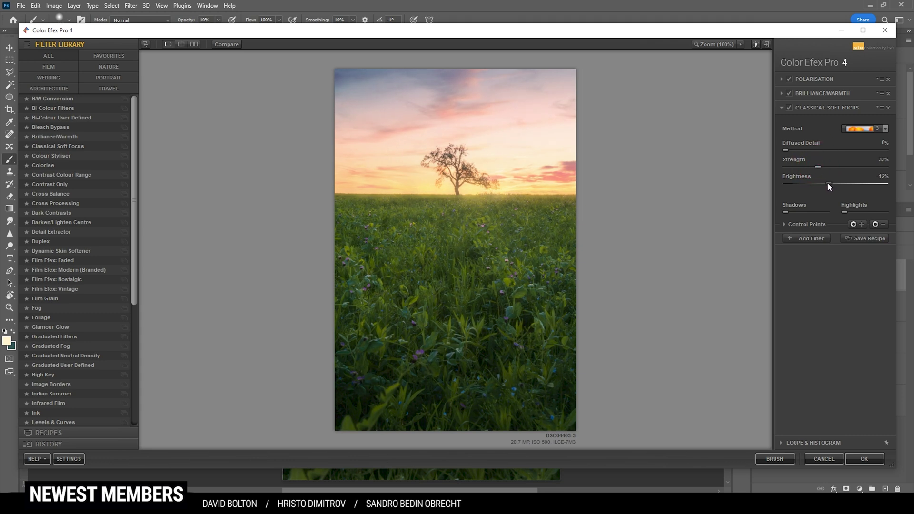
pyautogui.moveTo(827, 183); pyautogui.dragTo(833, 183)
pyautogui.click(876, 460)
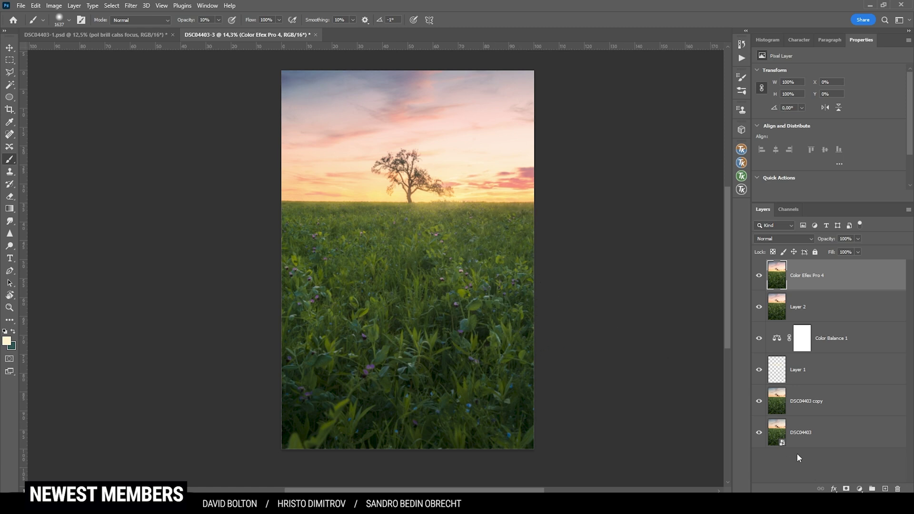
# Step: Create Layer 3 in Overlay blend mode with a RapidMask darks luminosity mask
pyautogui.click(885, 488)
pyautogui.click(781, 238)
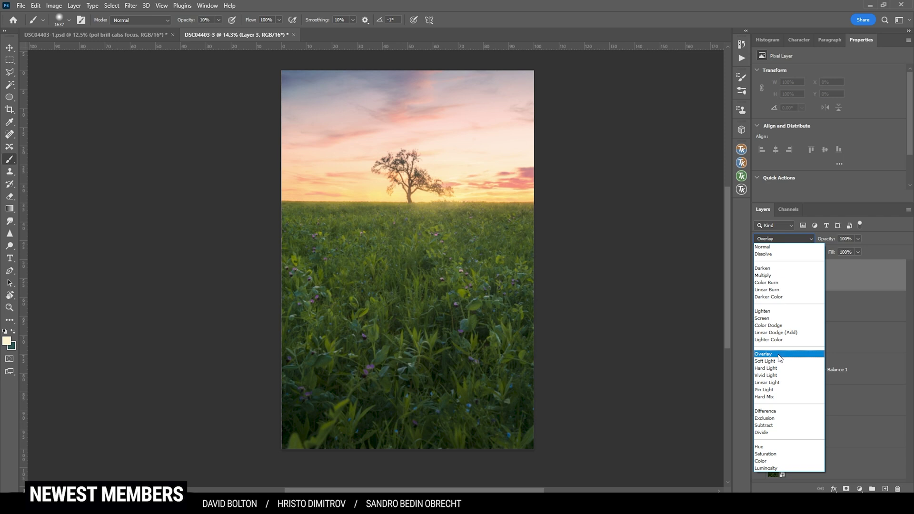
pyautogui.click(779, 355)
pyautogui.click(741, 175)
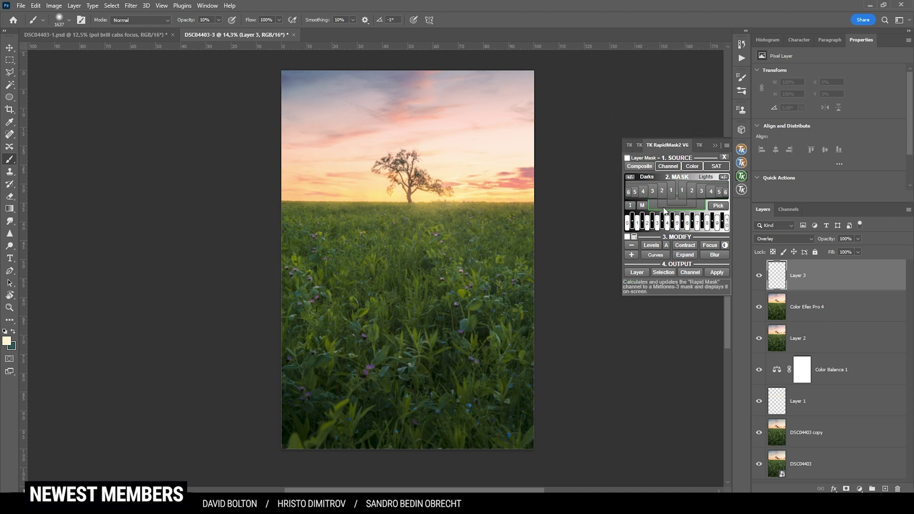
pyautogui.click(627, 157)
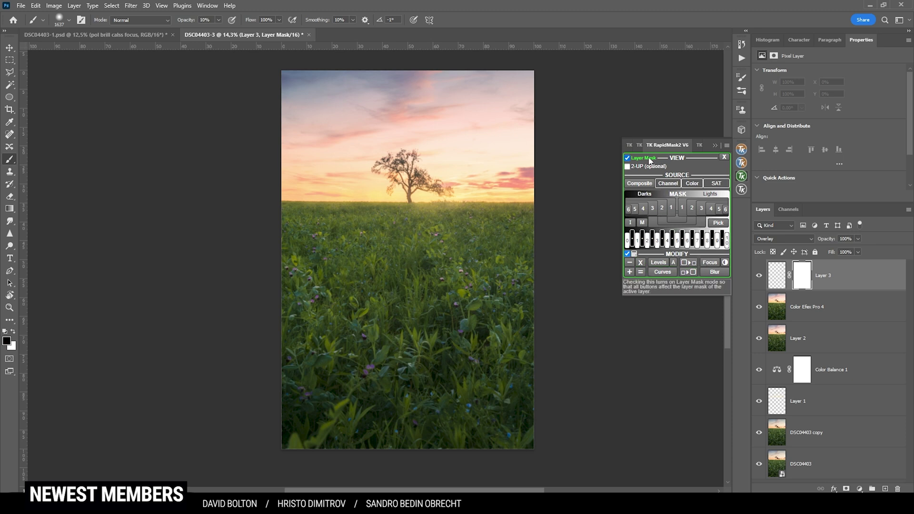
pyautogui.click(661, 209)
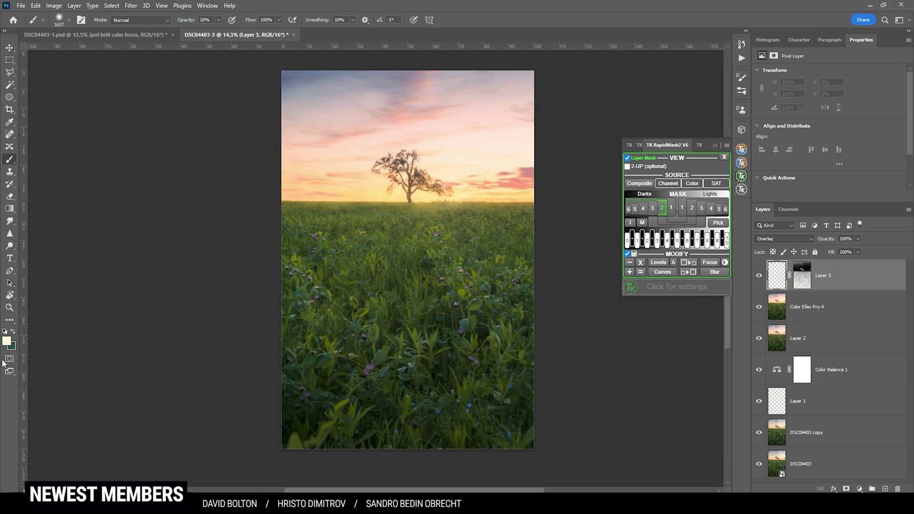
# Step: Paint black with a 21% opacity, enlarged brush over the lower meadow
pyautogui.click(7, 341)
pyautogui.click(668, 356)
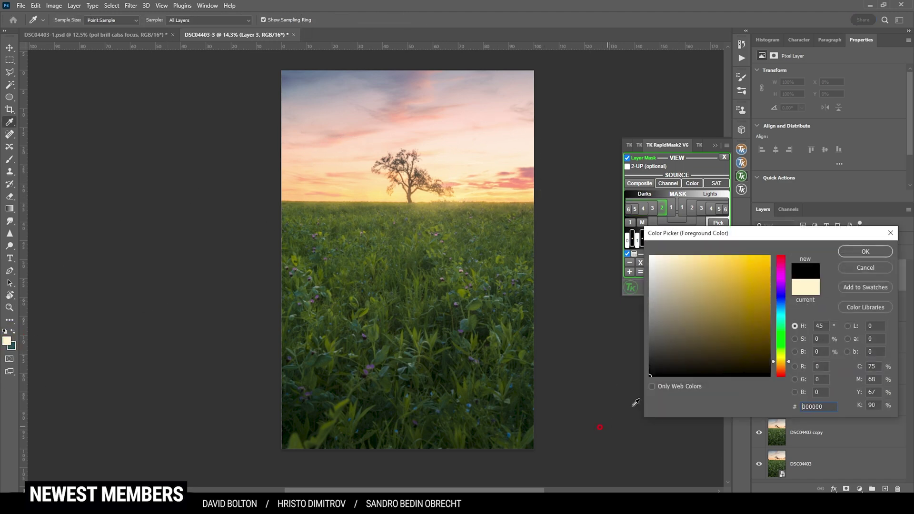
pyautogui.click(865, 251)
pyautogui.press('b')
pyautogui.moveTo(218, 20); pyautogui.dragTo(224, 37)
pyautogui.press(']')
pyautogui.press(']')
pyautogui.press(']')
pyautogui.press(']')
pyautogui.press(']')
pyautogui.press(']')
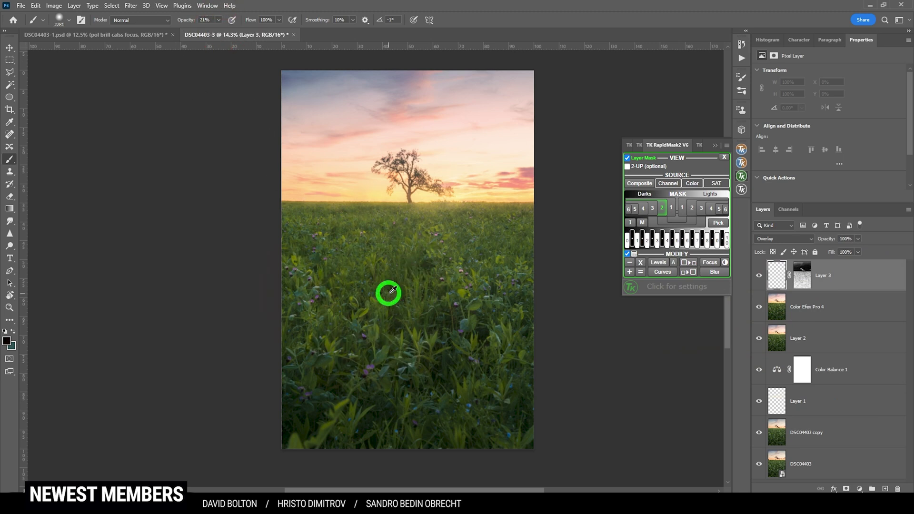
pyautogui.moveTo(311, 302)
pyautogui.mouseDown()
pyautogui.moveTo(326, 386)
pyautogui.moveTo(419, 326)
pyautogui.moveTo(457, 342)
pyautogui.moveTo(420, 400)
pyautogui.moveTo(427, 417)
pyautogui.moveTo(472, 422)
pyautogui.moveTo(509, 420)
pyautogui.moveTo(526, 406)
pyautogui.moveTo(538, 287)
pyautogui.moveTo(496, 333)
pyautogui.mouseUp()
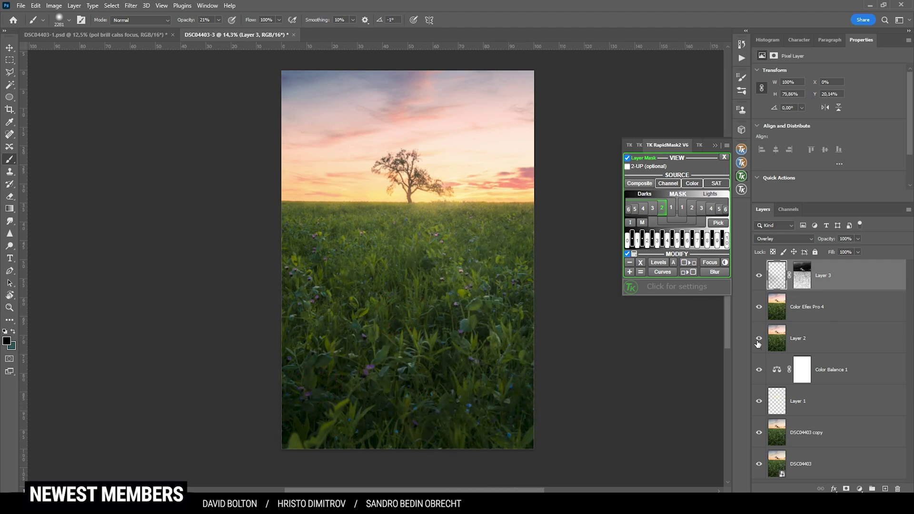
# Step: Paint a colour sampled near the horizon across the upper sky, then compare Layer 3 on and off
pyautogui.keyDown('alt'); pyautogui.click(352, 205); pyautogui.keyUp('alt')
pyautogui.moveTo(326, 198)
pyautogui.mouseDown()
pyautogui.moveTo(325, 101)
pyautogui.moveTo(314, 88)
pyautogui.moveTo(363, 70)
pyautogui.moveTo(478, 62)
pyautogui.mouseUp()
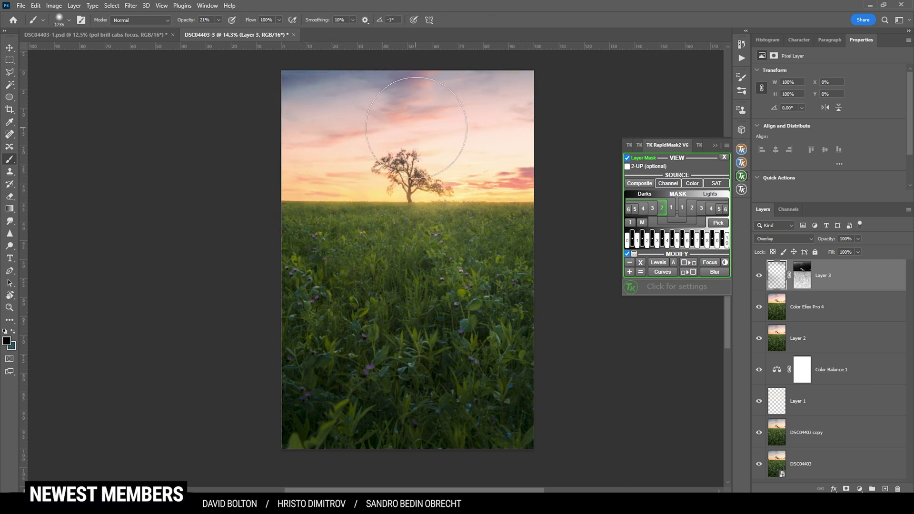
pyautogui.click(724, 157)
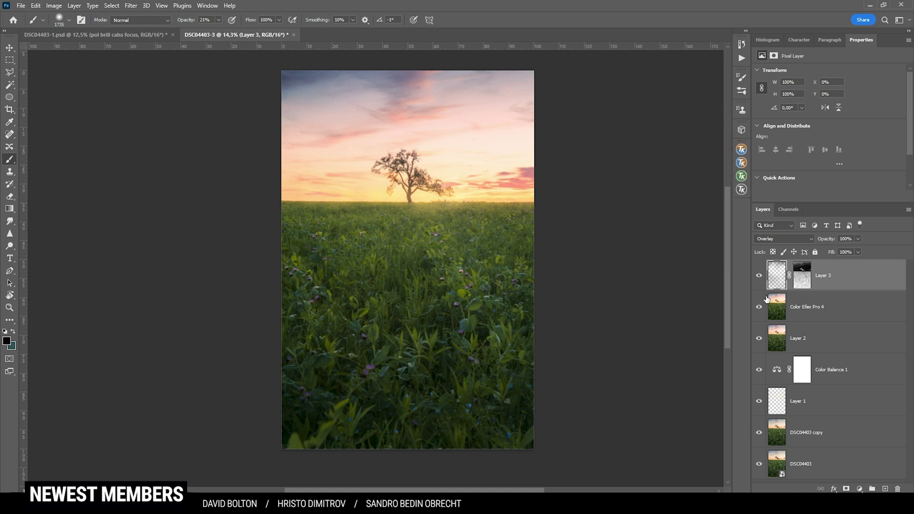
pyautogui.click(759, 276)
pyautogui.click(759, 276)
pyautogui.hscroll(1, 536, 316)
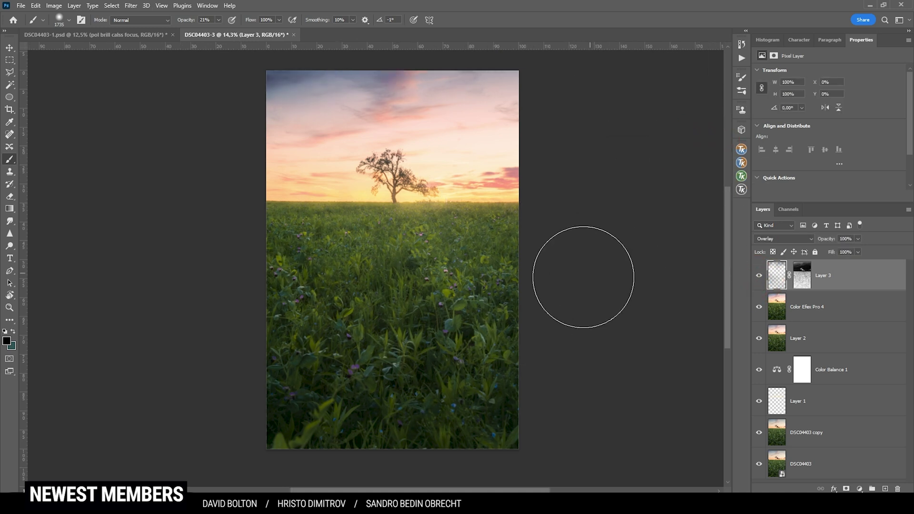
pyautogui.click(859, 489)
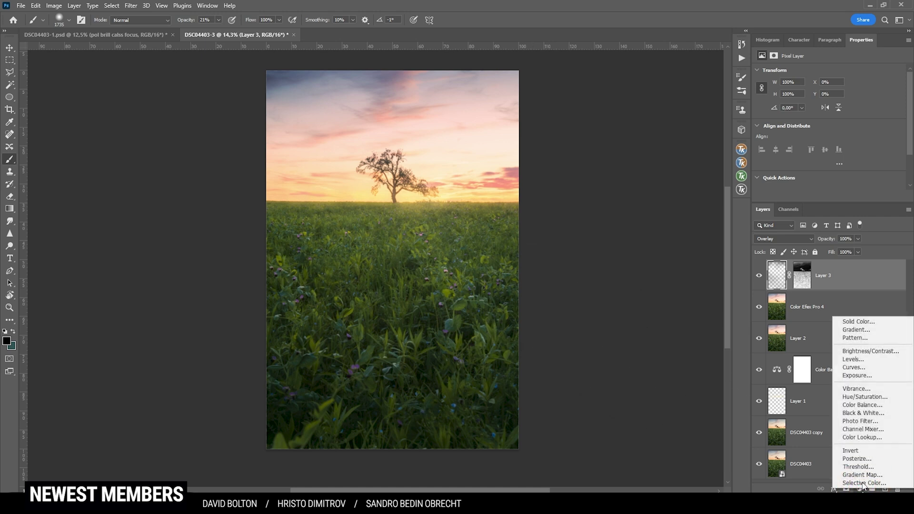
# Step: Add a Vibrance adjustment layer at about -16 and invert its mask to hide it
pyautogui.click(857, 388)
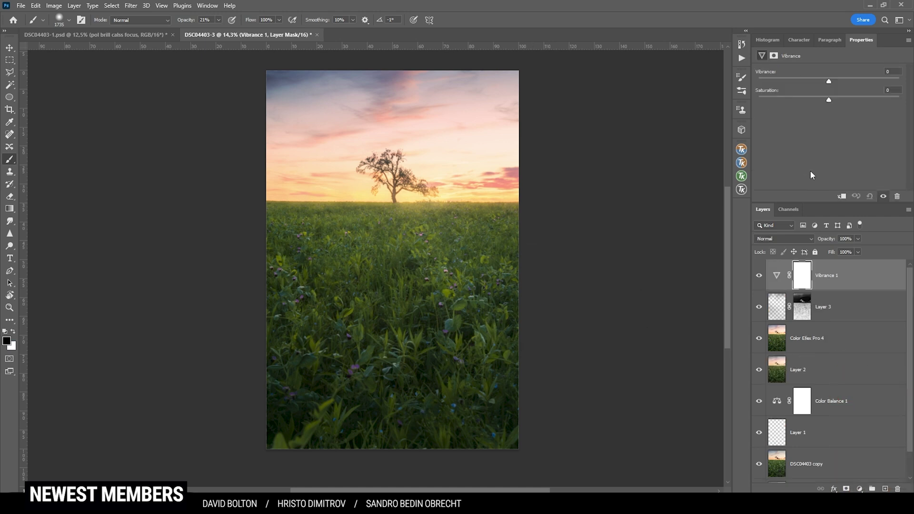
pyautogui.moveTo(829, 84); pyautogui.dragTo(818, 83)
pyautogui.click(803, 269)
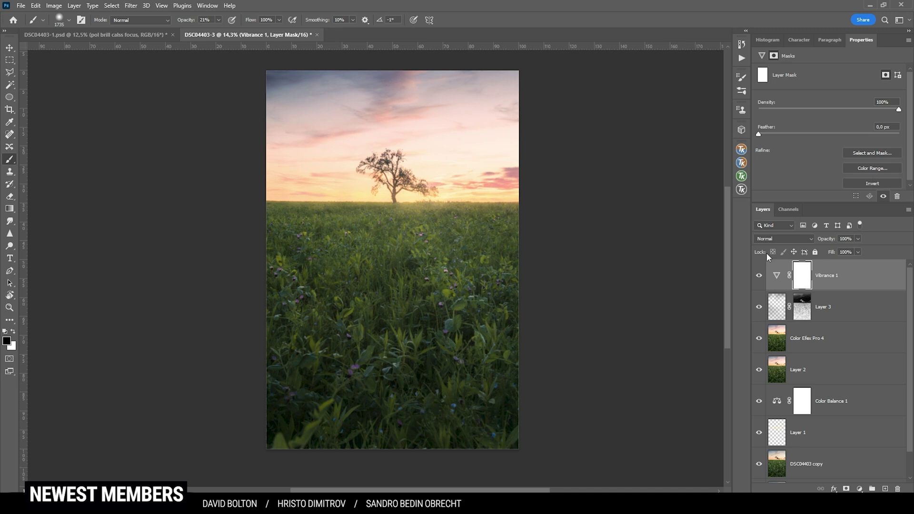
pyautogui.hotkey('ctrl', 'i')
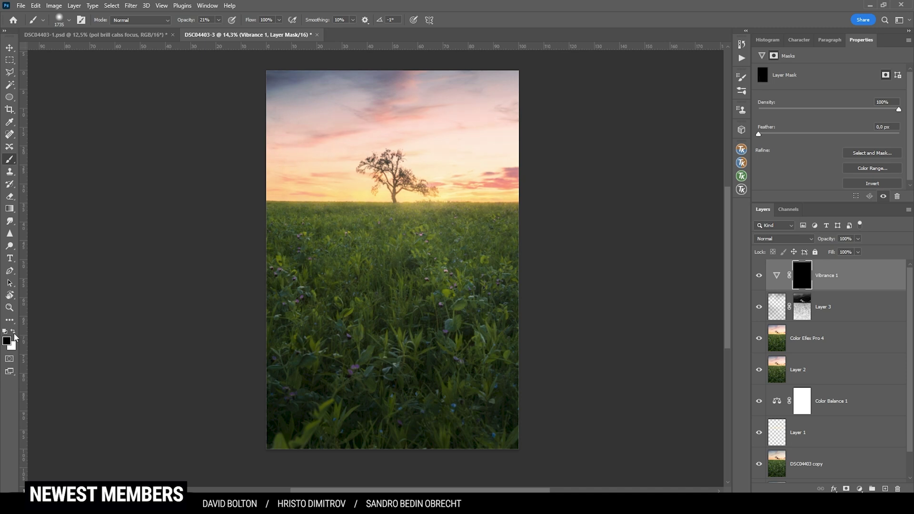
# Step: Paint white at 100% opacity over the foreground meadow to reveal the vibrance reduction
pyautogui.press('x')
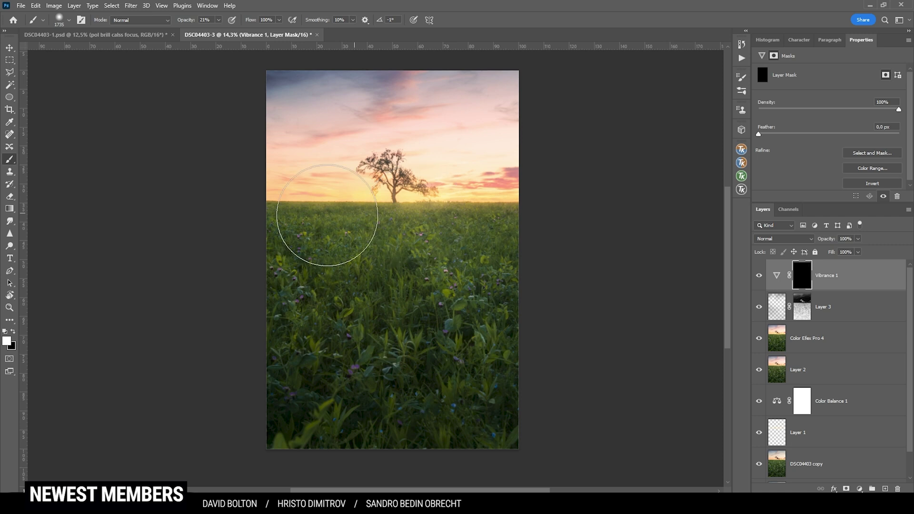
pyautogui.click(218, 20)
pyautogui.moveTo(219, 31); pyautogui.dragTo(359, 34)
pyautogui.click(472, 5)
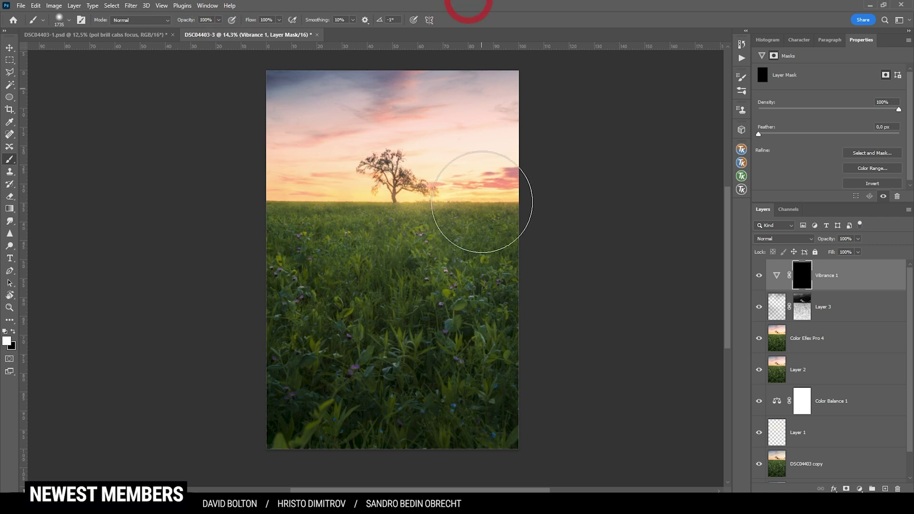
pyautogui.click(279, 347)
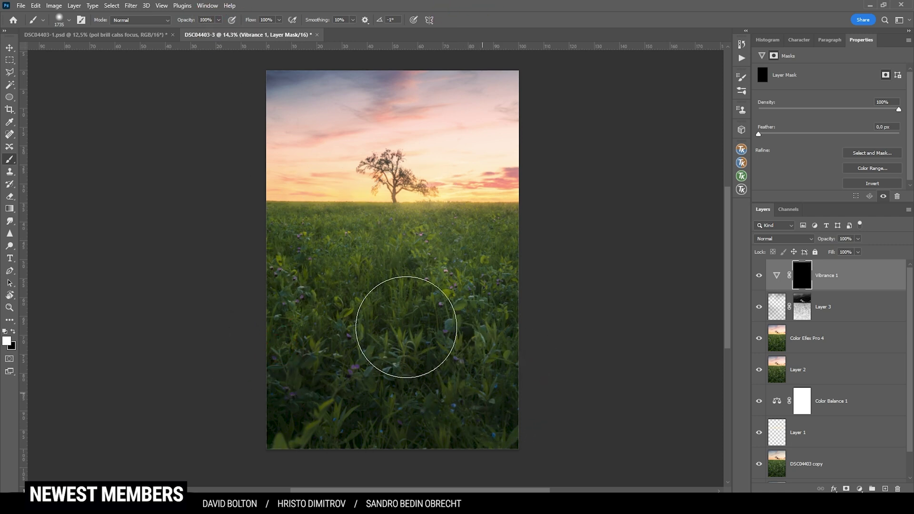
pyautogui.click(500, 319)
pyautogui.click(287, 309)
pyautogui.click(520, 310)
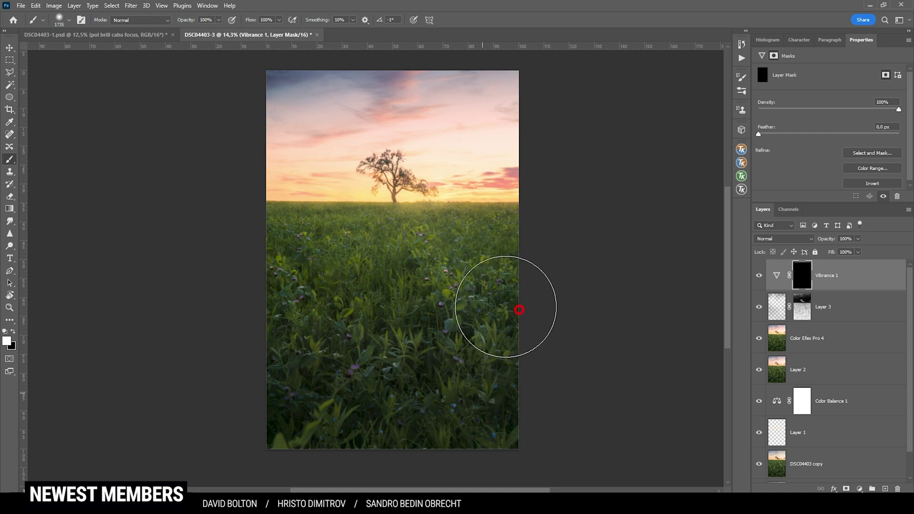
pyautogui.click(337, 275)
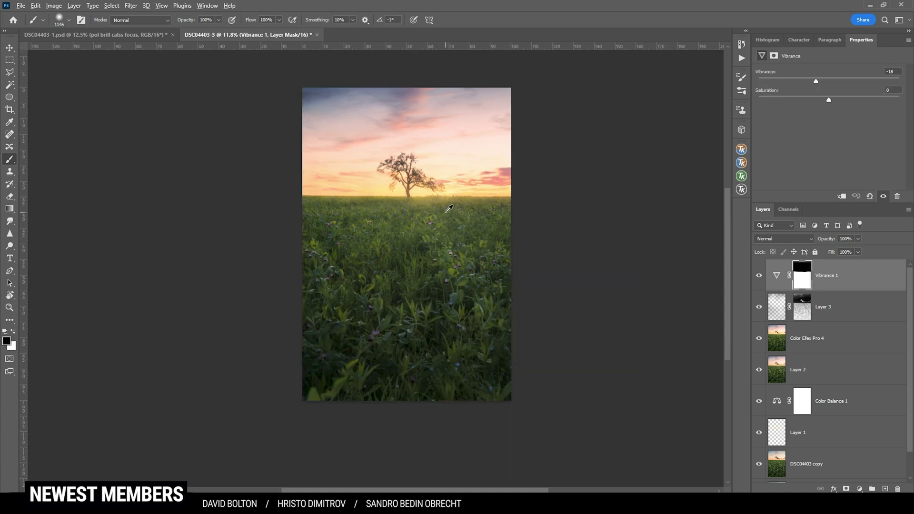
pyautogui.scroll(1, 449, 208)
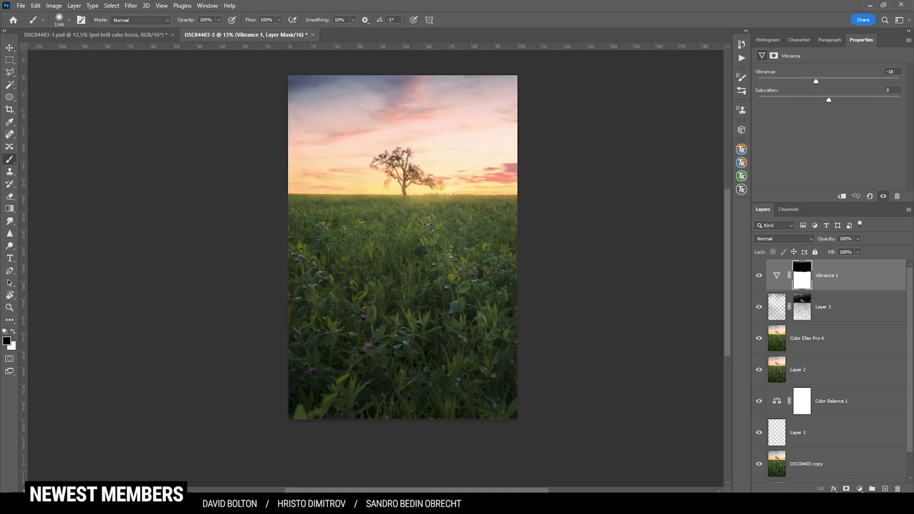
pyautogui.click(859, 489)
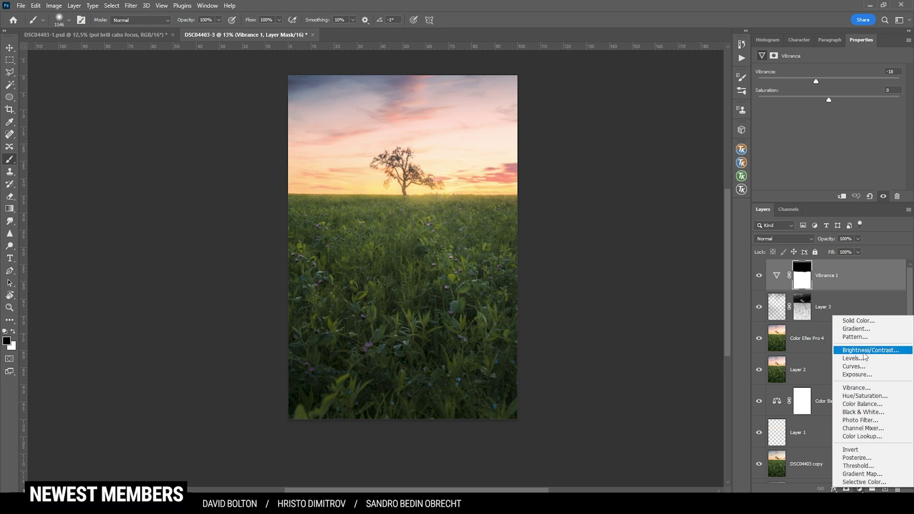
# Step: Add a Warming Filter (85) Photo Filter at 29% density, masking it off the lower meadow
pyautogui.click(862, 420)
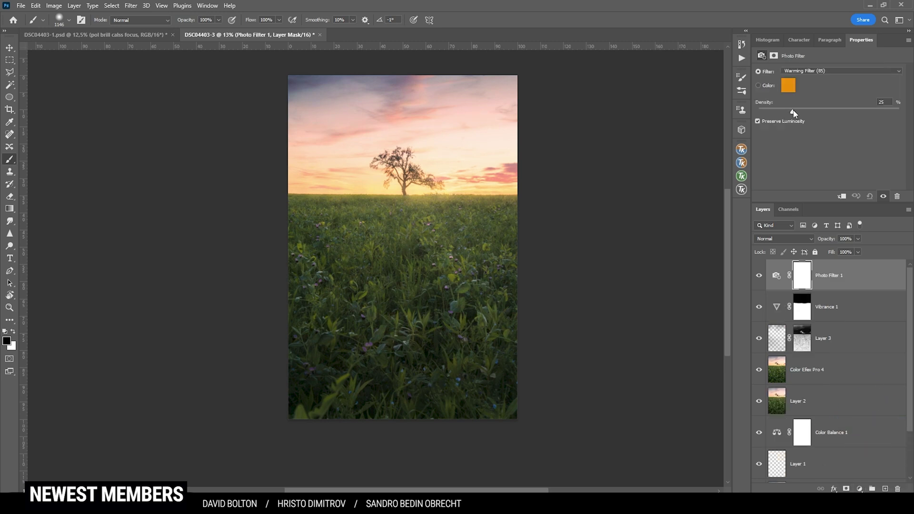
pyautogui.moveTo(793, 112); pyautogui.dragTo(798, 112)
pyautogui.click(767, 276)
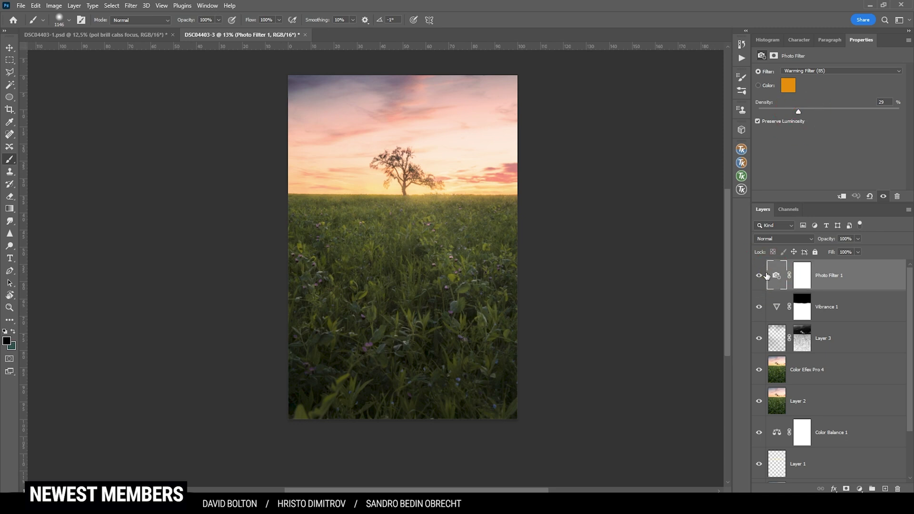
pyautogui.click(802, 275)
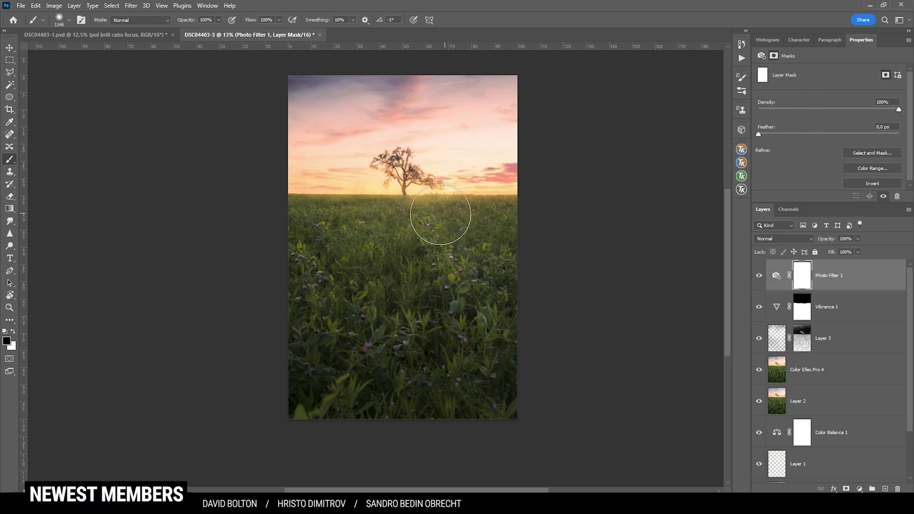
pyautogui.keyDown('alt'); pyautogui.rightClick(422, 281); pyautogui.keyUp('alt')
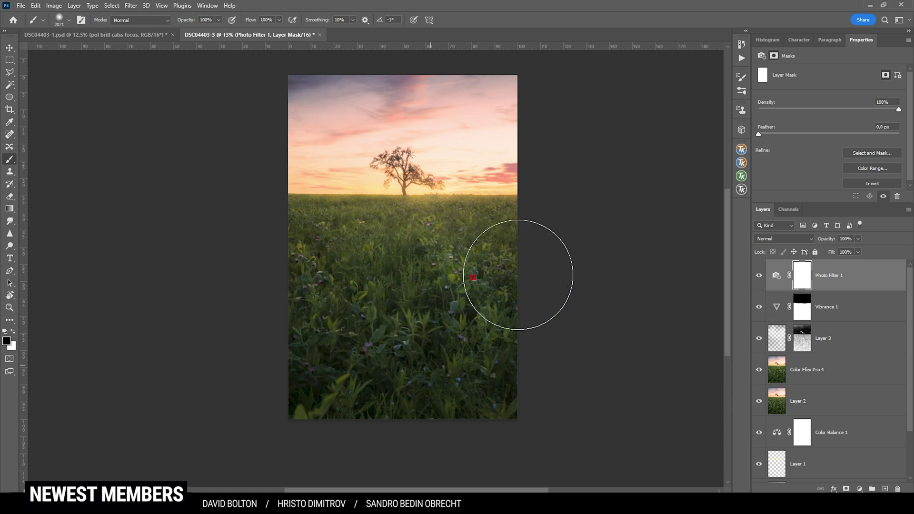
pyautogui.moveTo(483, 295); pyautogui.dragTo(581, 265)
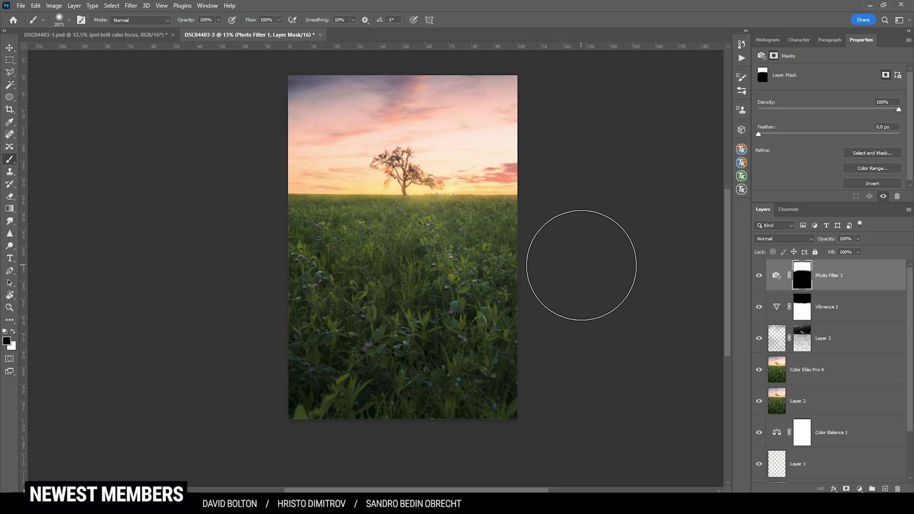